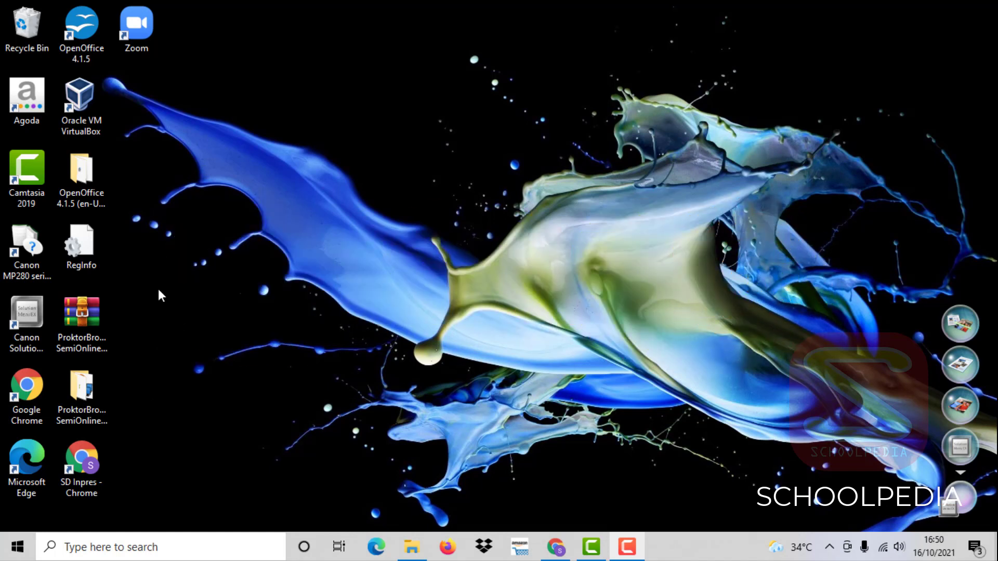
- Open the ProktorBrowser SemiOnline_27.11.19 folder and launch eXamBroAdmin
double_click(90, 395)
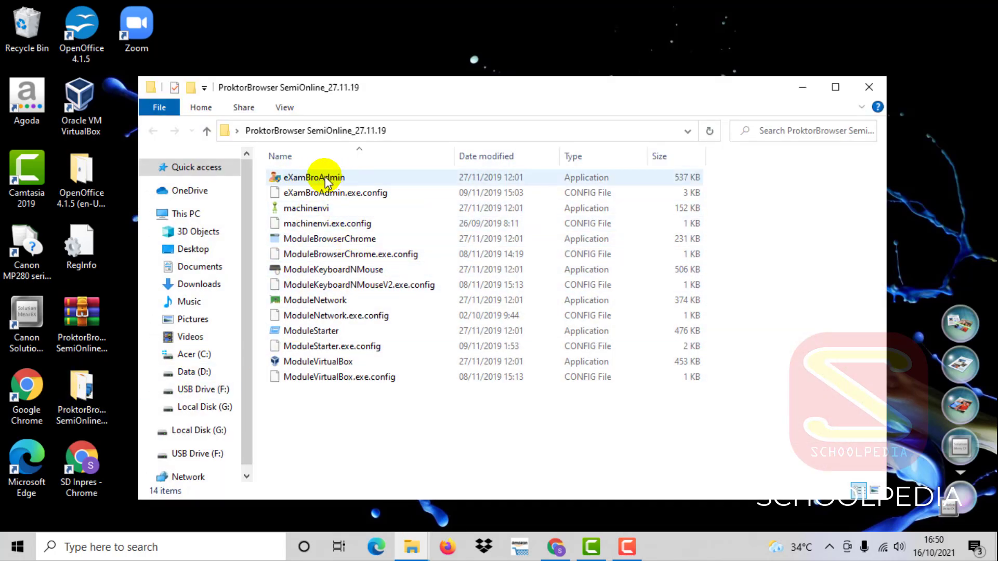
double_click(312, 178)
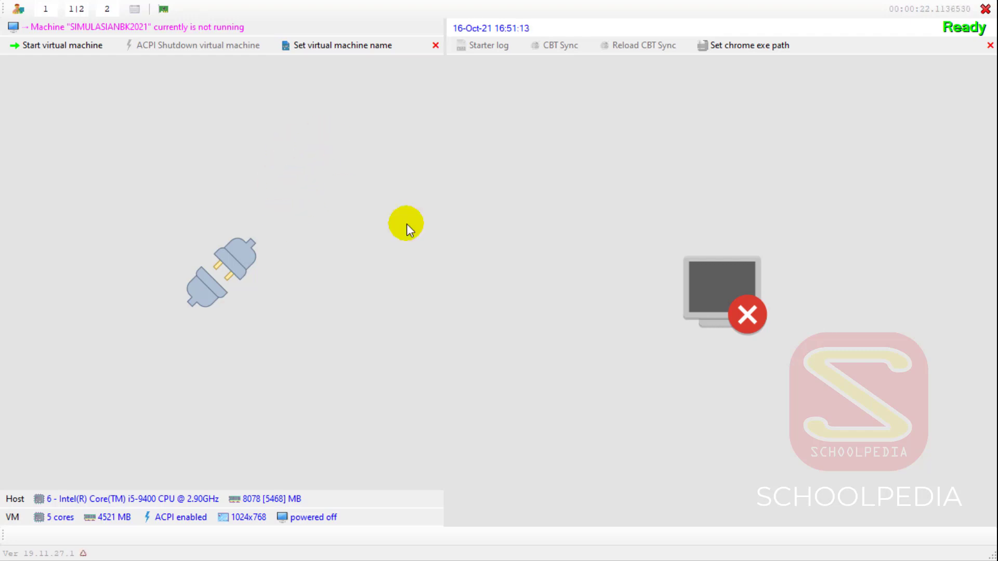
- Start the SIMULASIANBK2021 virtual machine from the ProktorBrowser toolbar
click(58, 45)
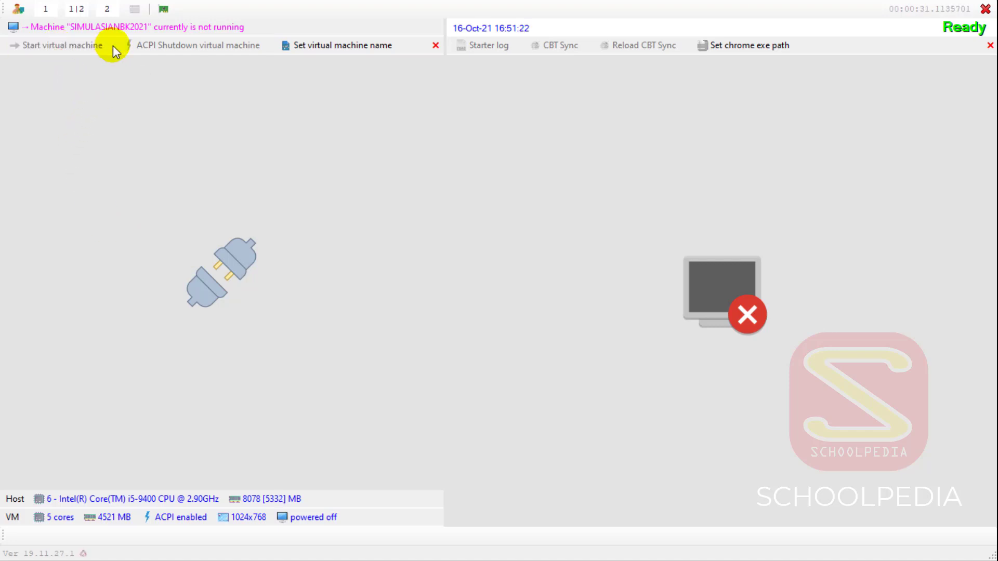
click(113, 45)
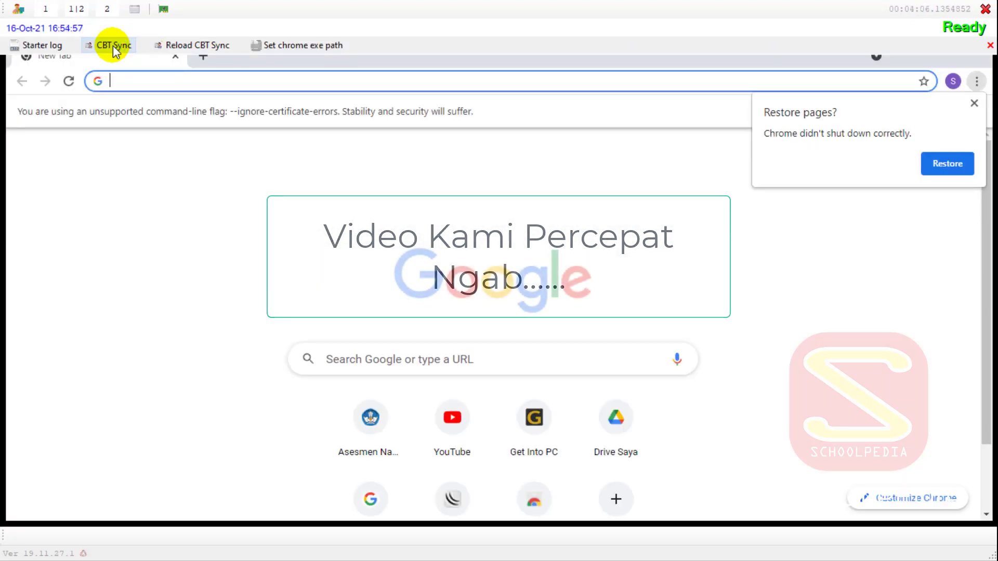
- Log in to CBT Sync with the proctor password to reach the AKTIF dashboard
click(114, 46)
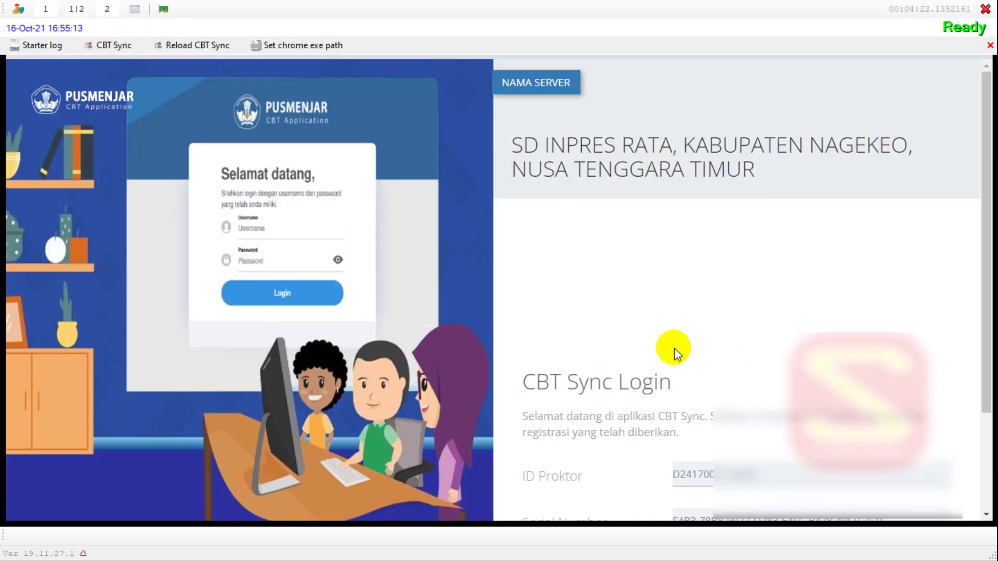
scroll(675, 348, down, 3)
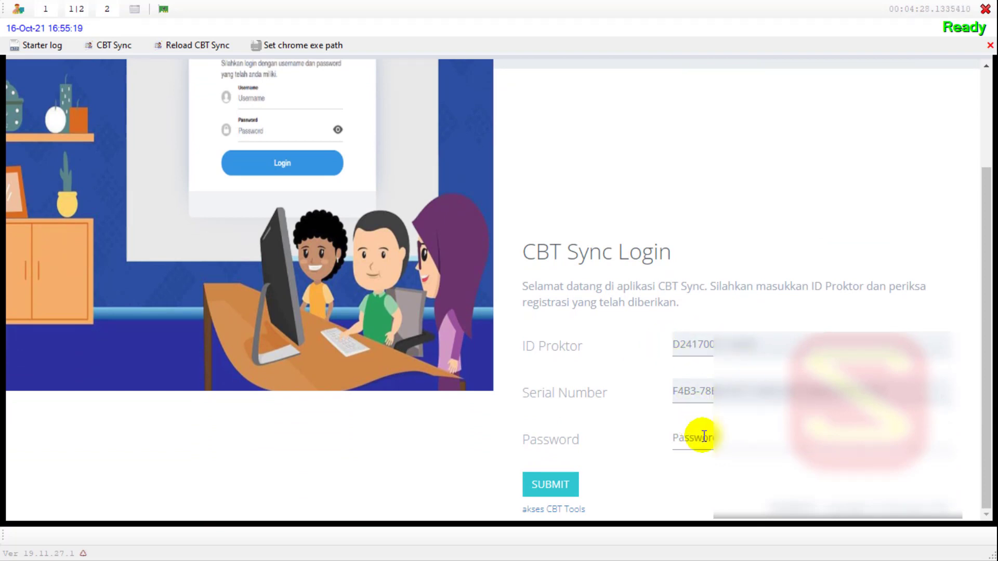
text(*****)
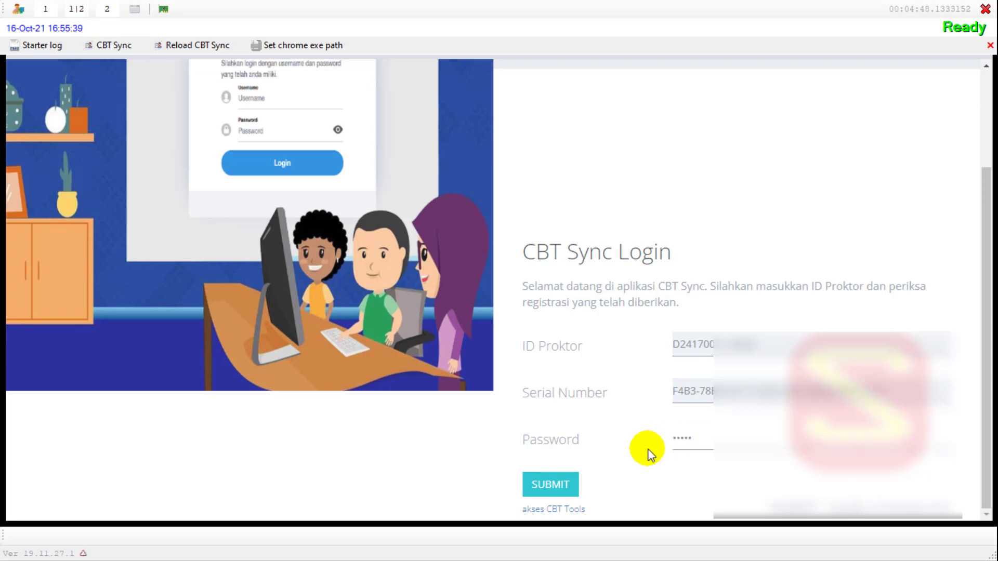
click(545, 485)
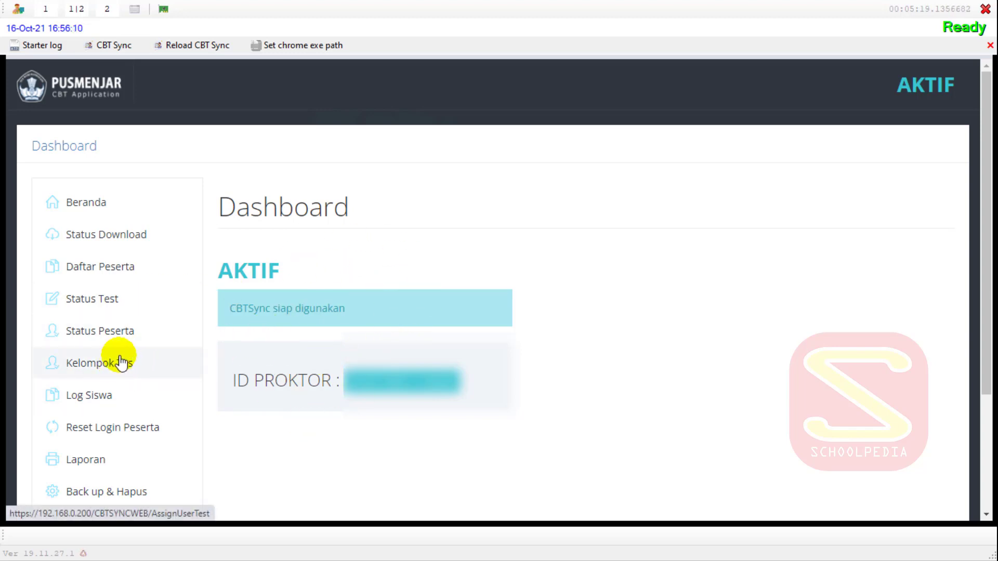
- On Status Tes, choose test Simulasi-AKM21-1 and group 1, then Simpan Semua
click(95, 303)
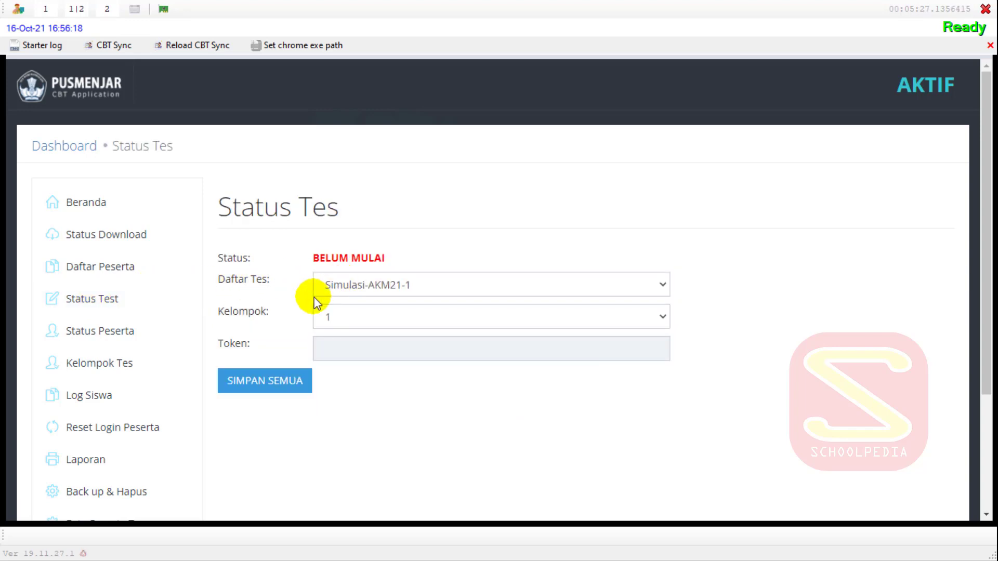
click(425, 286)
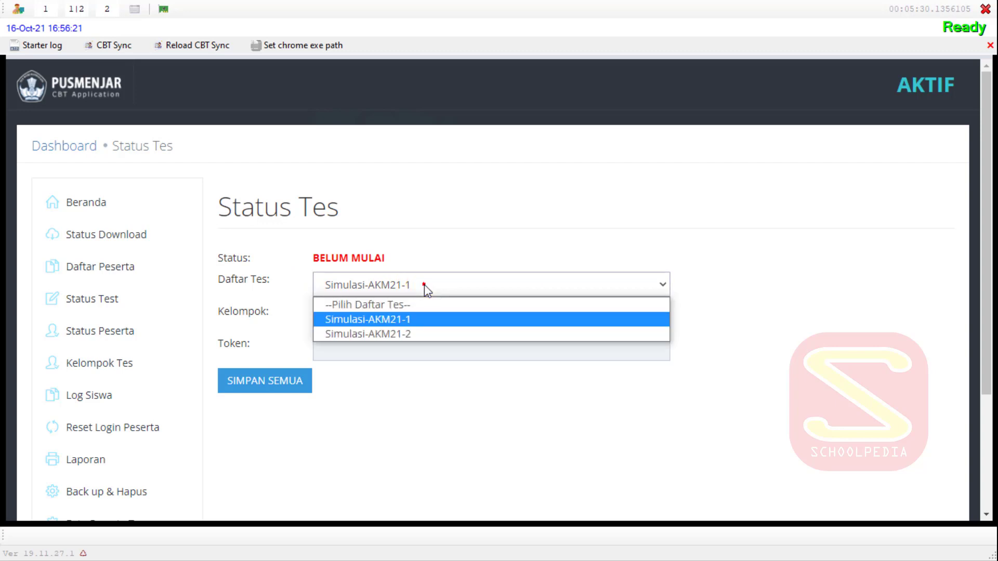
click(385, 285)
click(394, 285)
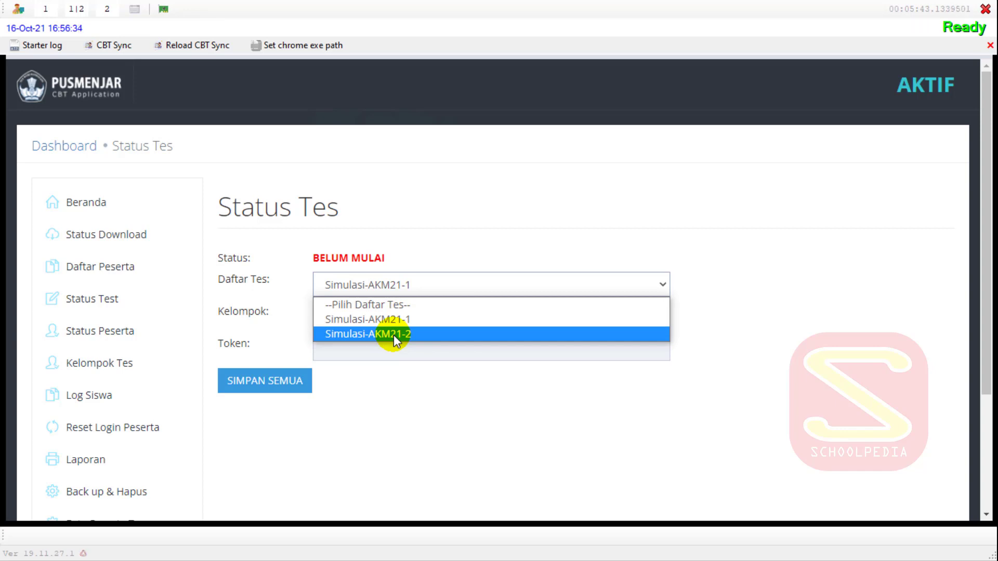
click(713, 301)
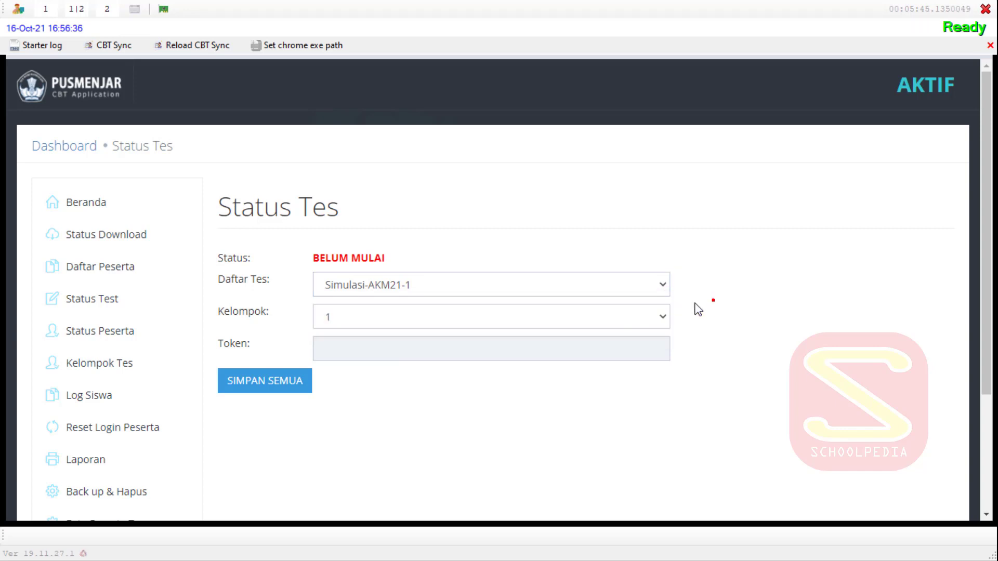
click(356, 318)
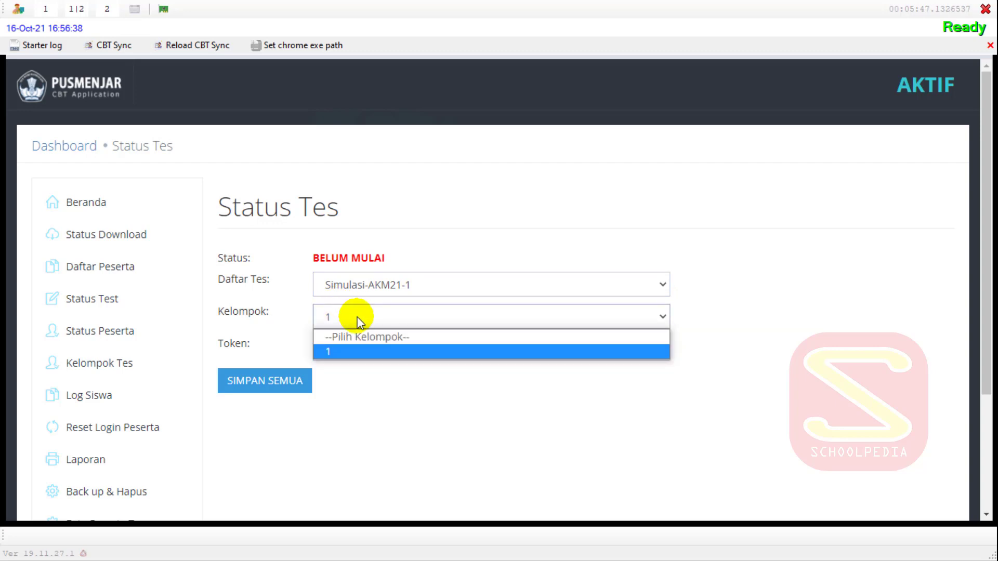
click(331, 353)
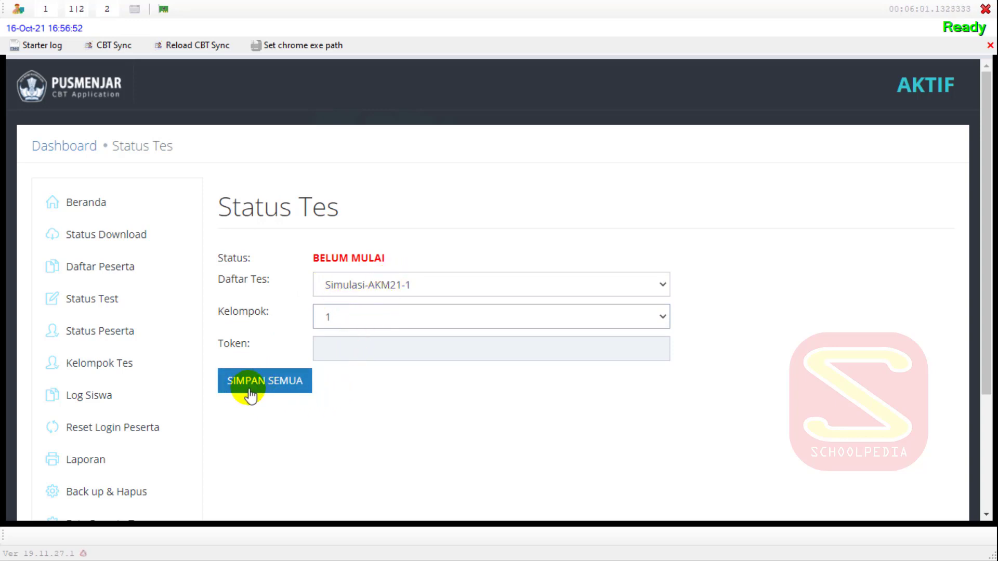
scroll(250, 388, down, 3)
scroll(252, 337, up, 3)
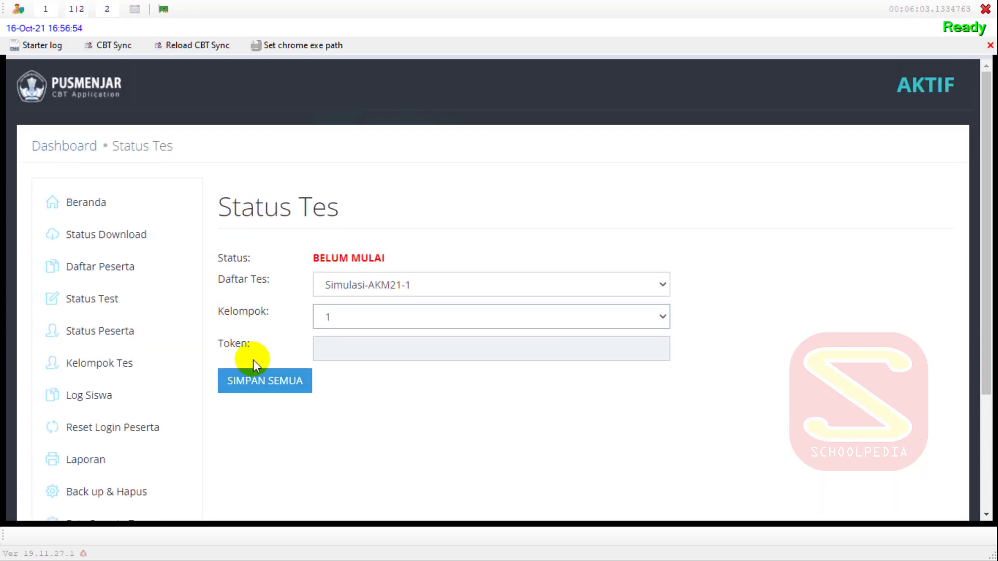
click(270, 382)
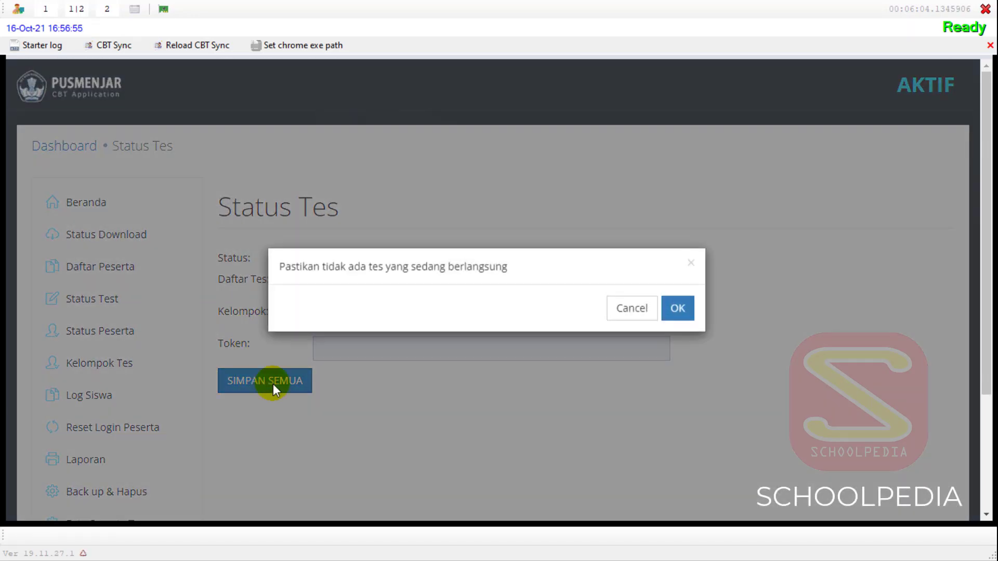
- Confirm the save and check the token message 'Token belum dirilis oleh server pusat'
click(670, 310)
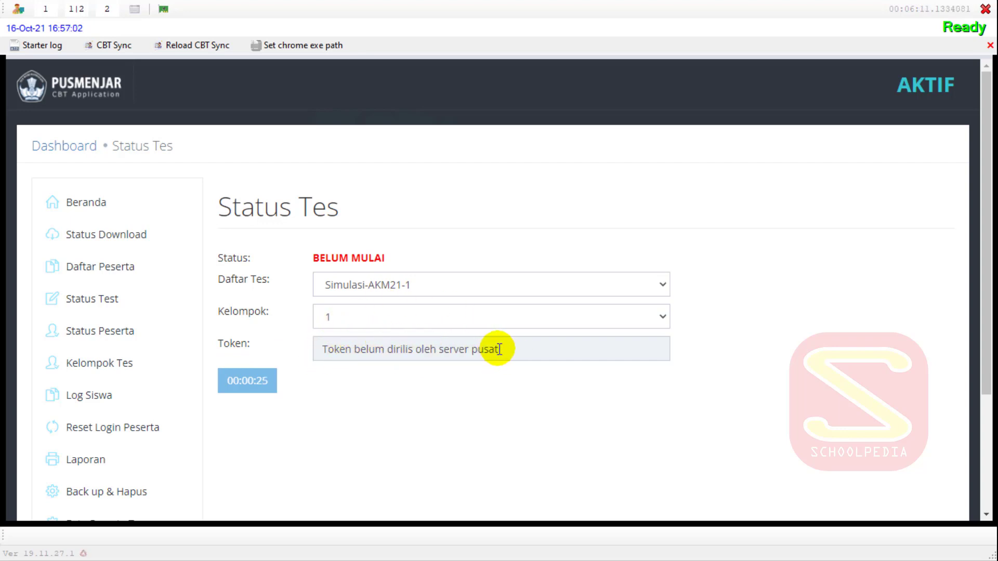
drag(500, 349, 312, 338)
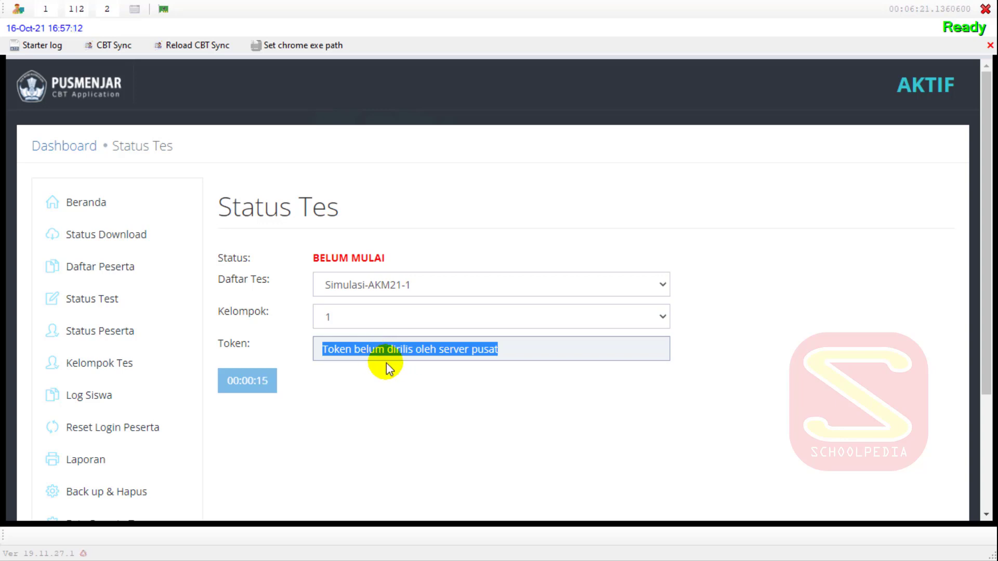
click(512, 346)
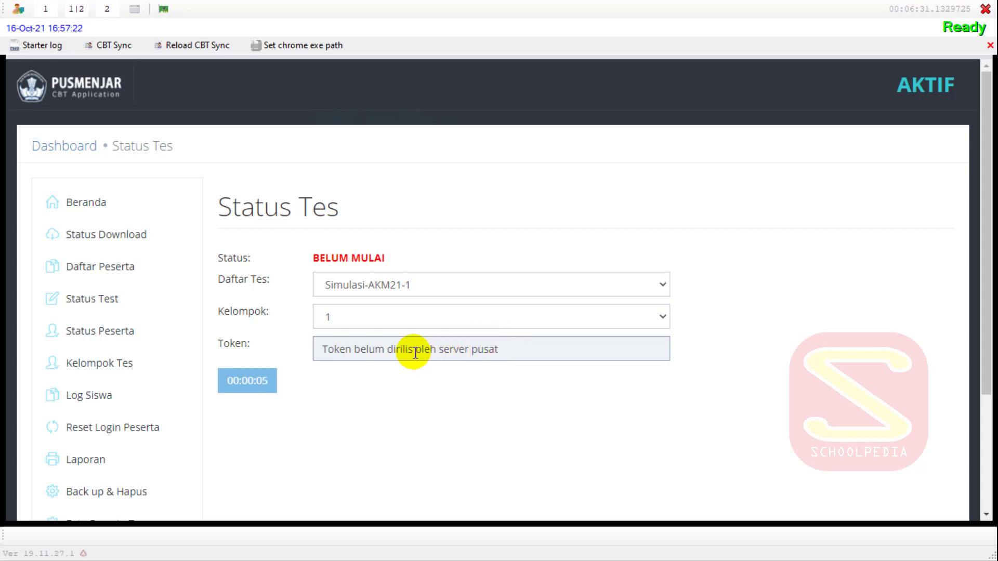
- Review the Kelompok Tes participant table for Simulasi-AKM21-1, group 1
click(129, 372)
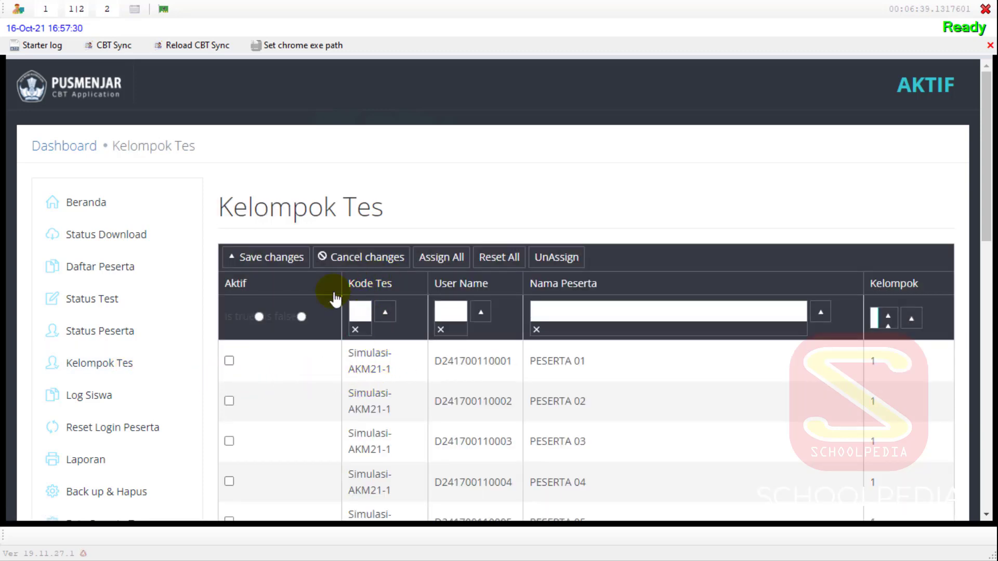
scroll(267, 361, down, 8)
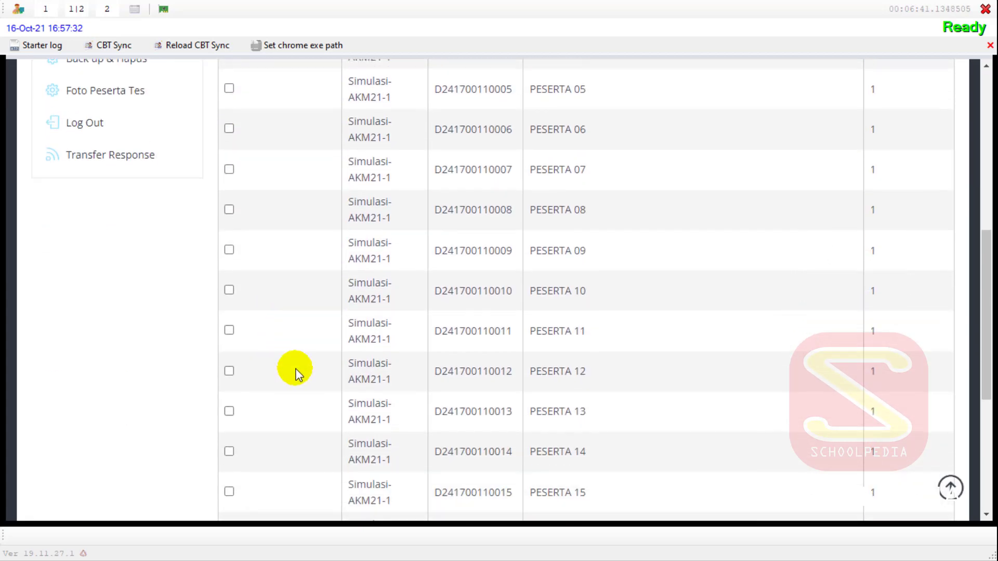
scroll(296, 370, up, 8)
scroll(470, 287, down, 4)
scroll(472, 288, up, 4)
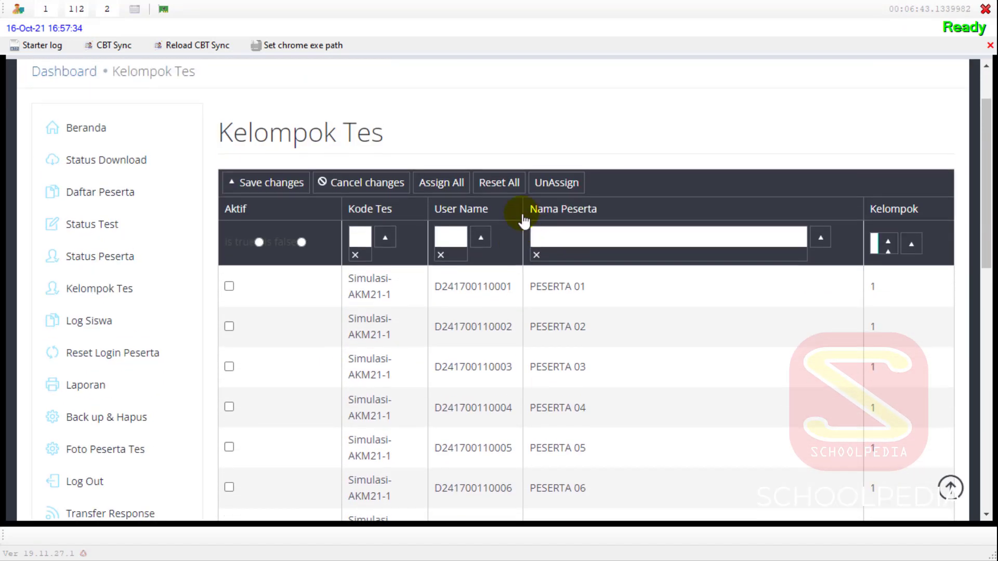
scroll(573, 298, down, 5)
scroll(574, 319, up, 5)
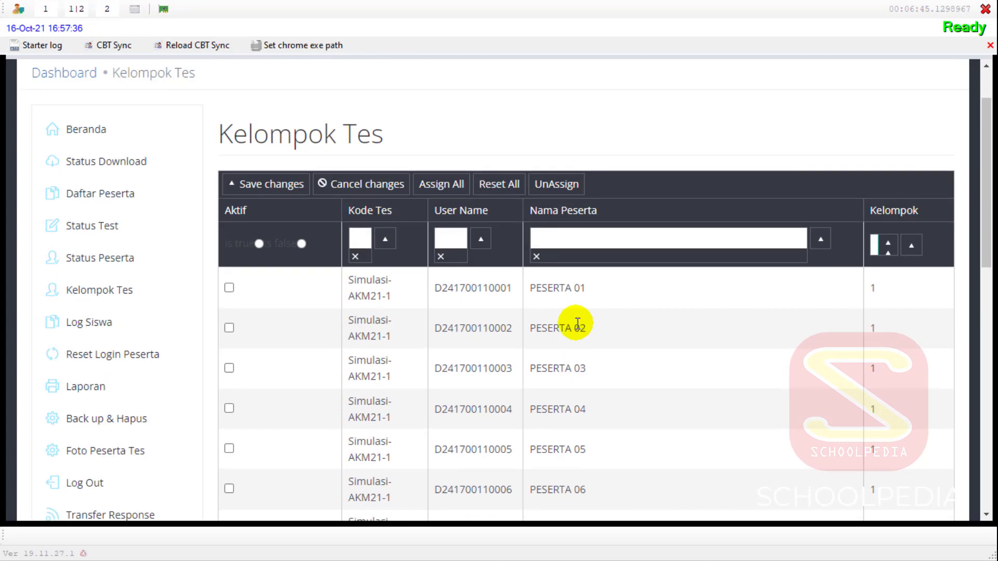
scroll(577, 323, down, 6)
scroll(577, 325, up, 6)
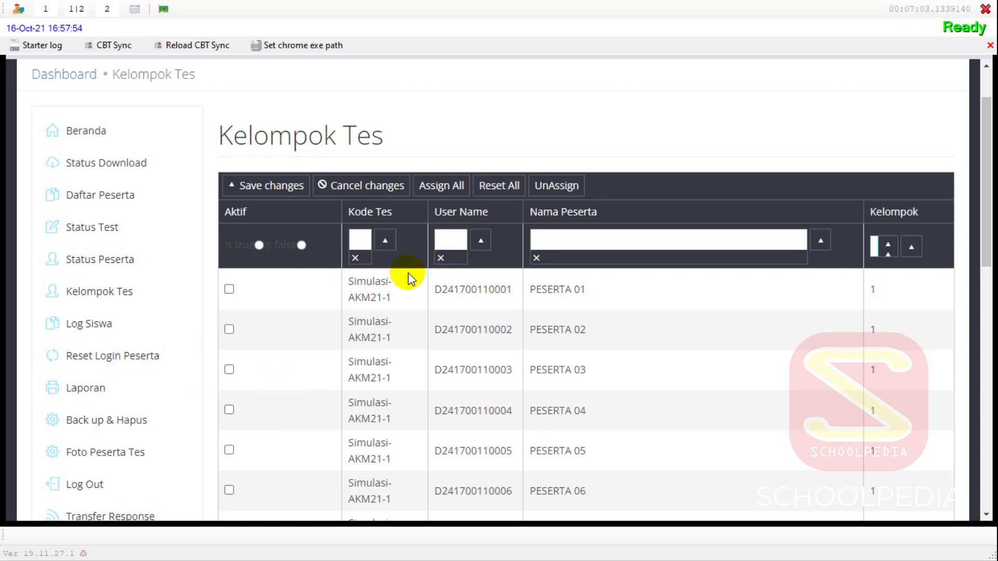
- Assign all Kelompok Tes participants as active
click(440, 188)
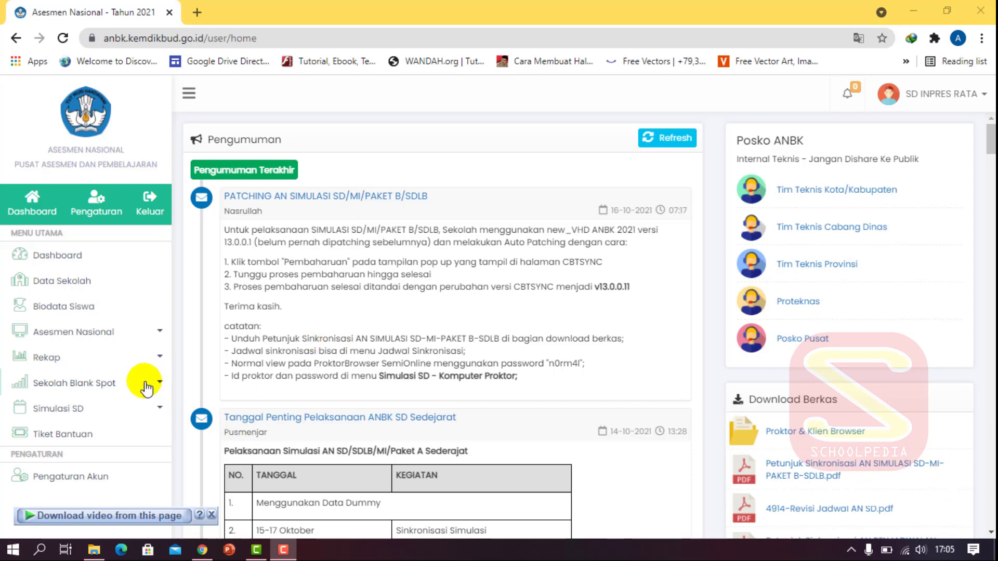
- Expand Asesmen Nasional in the portal sidebar and open Kartu Login
click(148, 333)
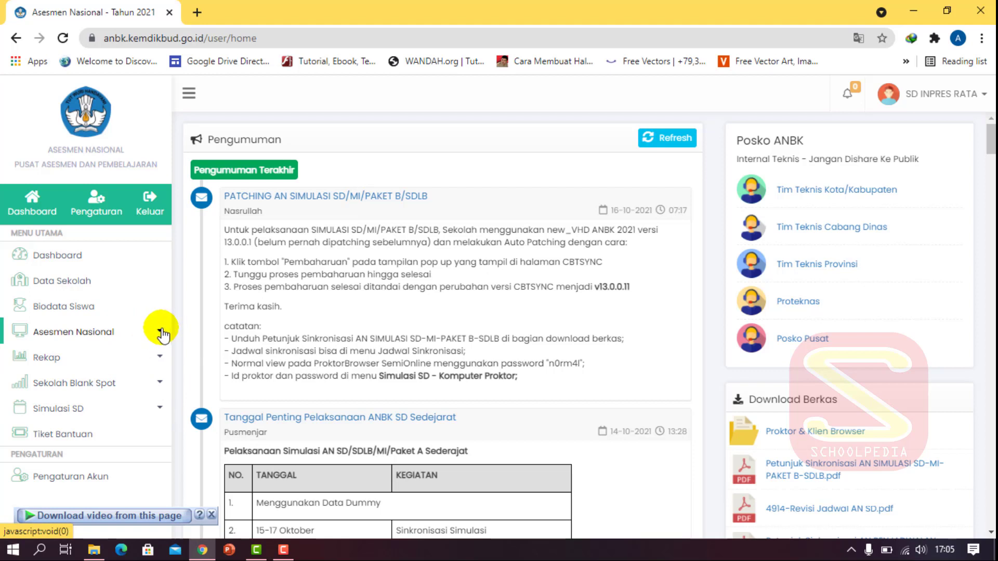
click(161, 333)
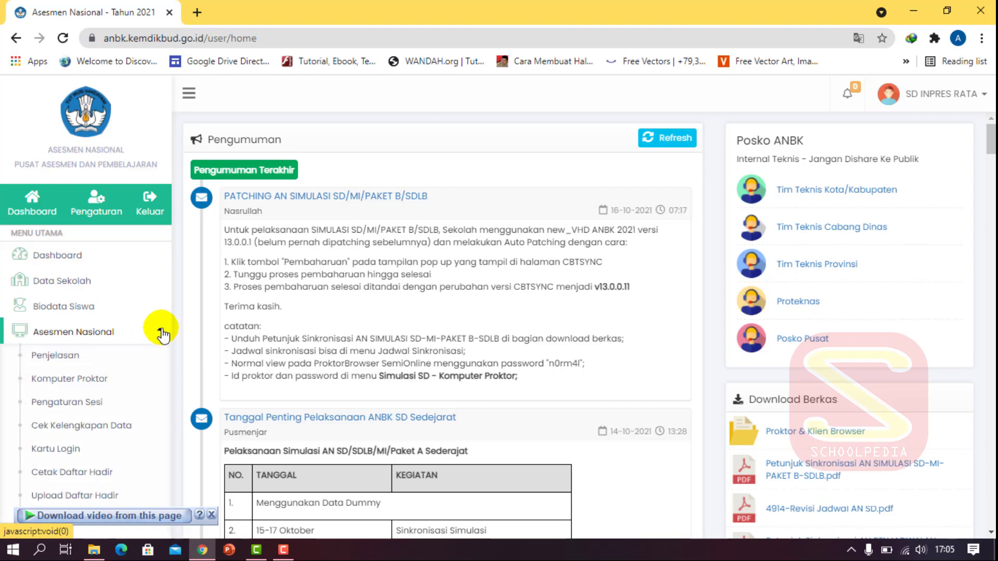
click(51, 449)
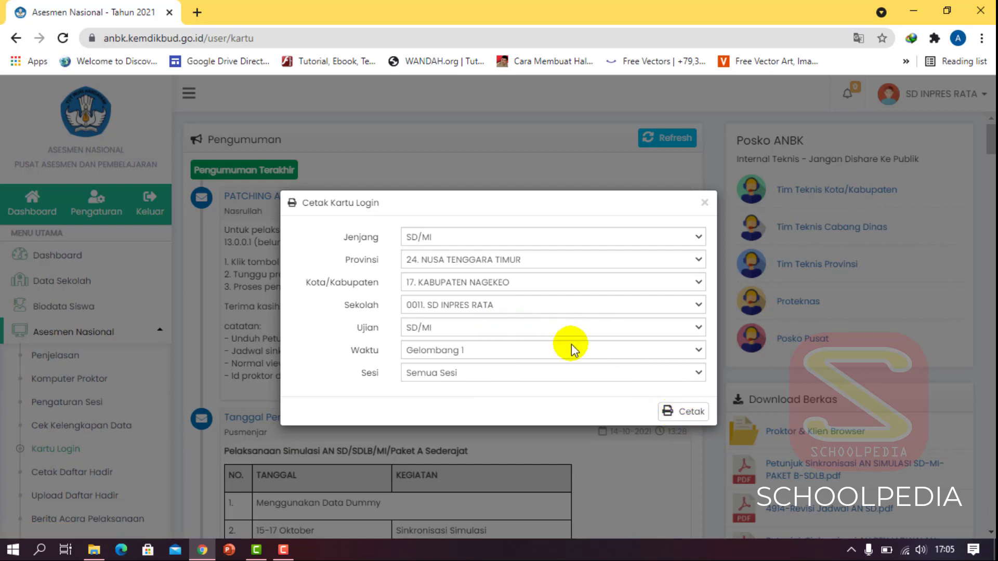
- Print the login cards for Waktu Gelombang 1, Sesi 1
click(543, 357)
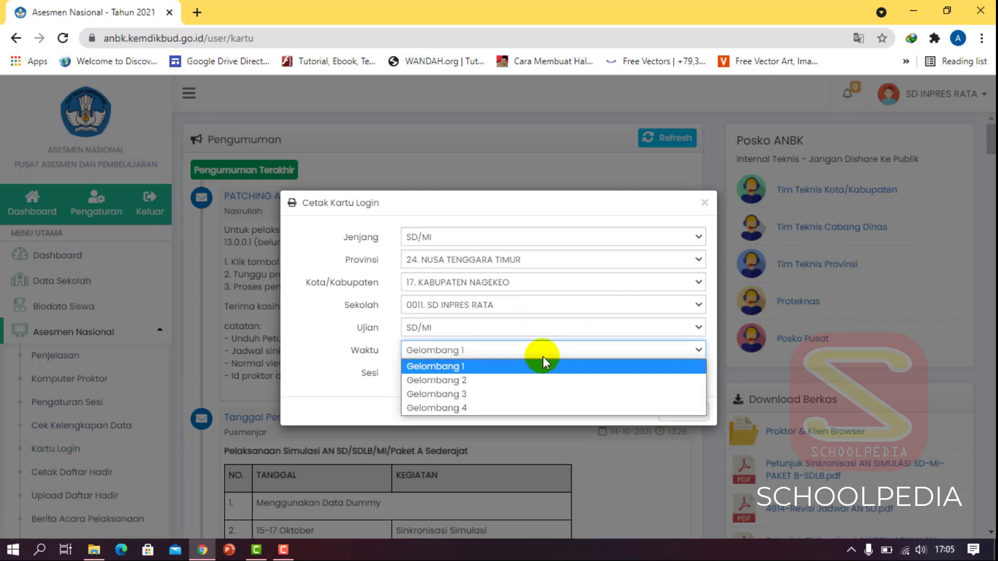
click(543, 356)
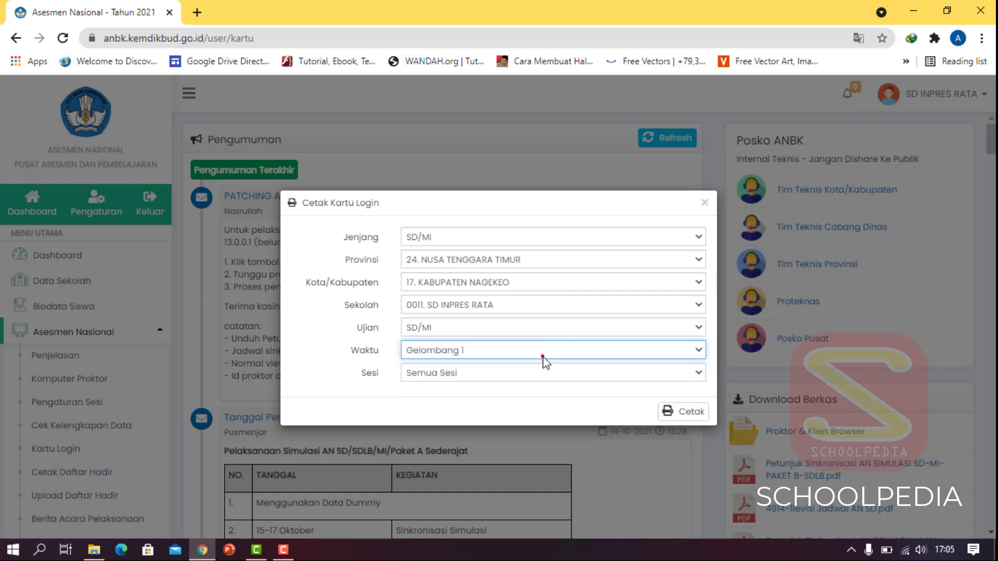
click(528, 373)
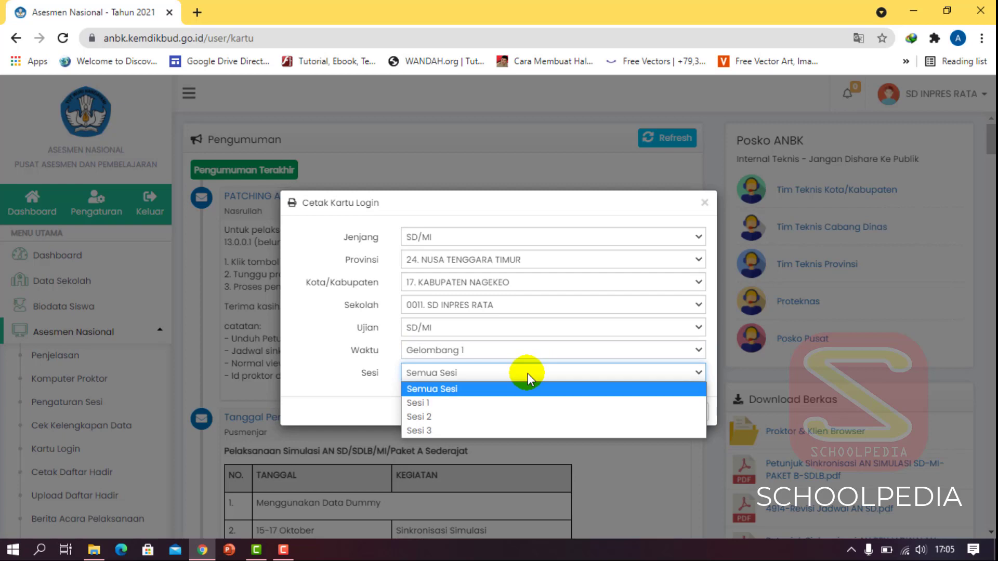
click(528, 373)
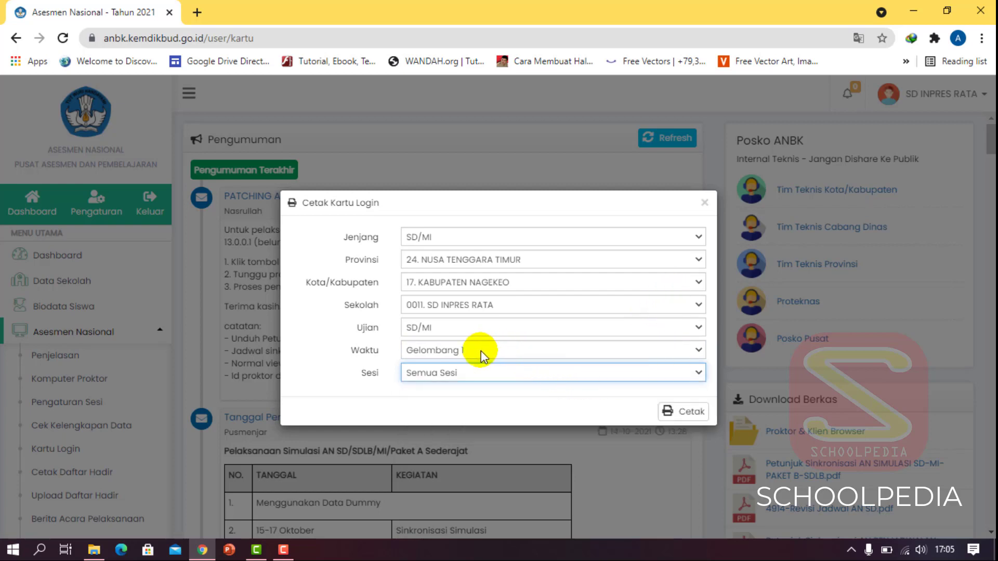
click(457, 371)
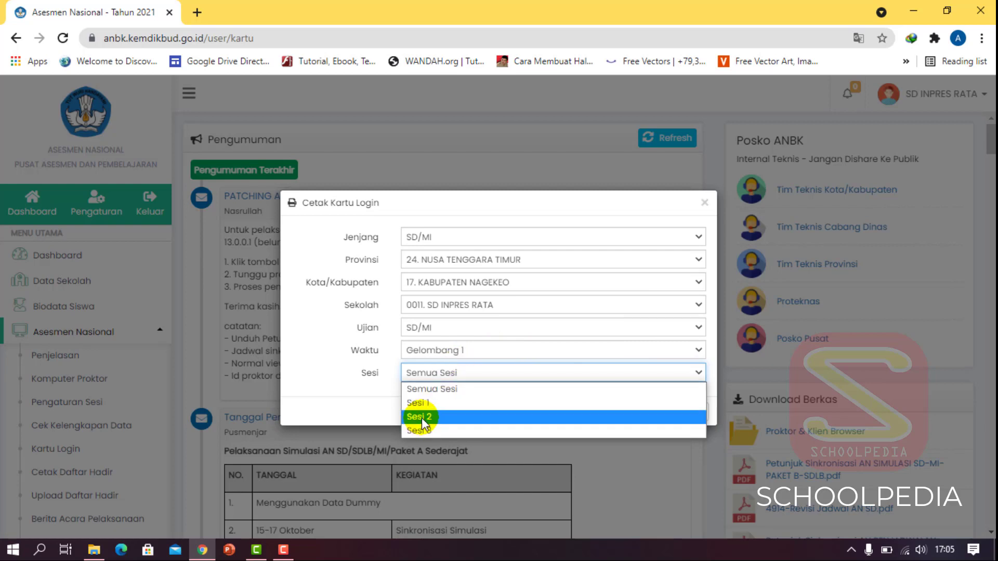
click(422, 402)
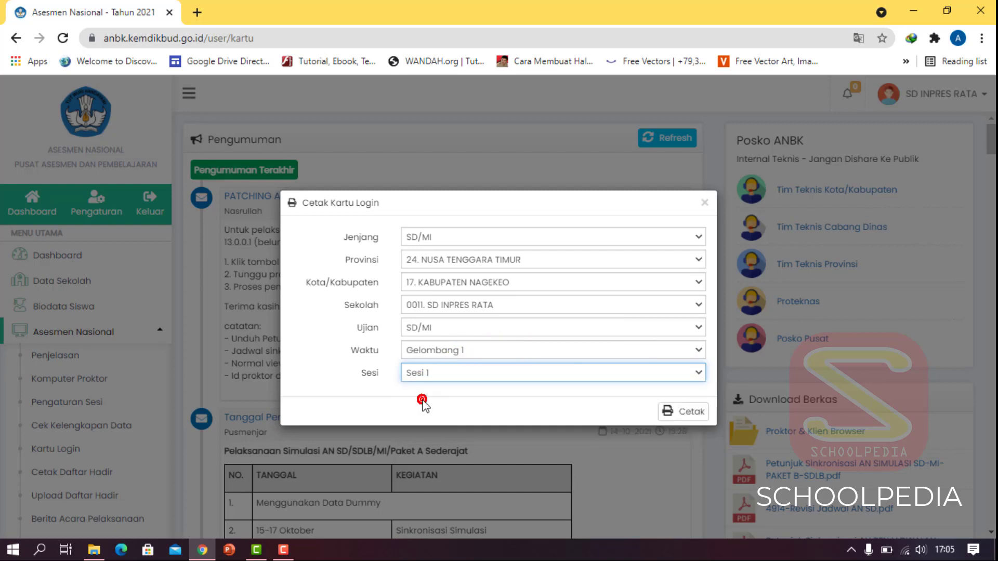
click(667, 413)
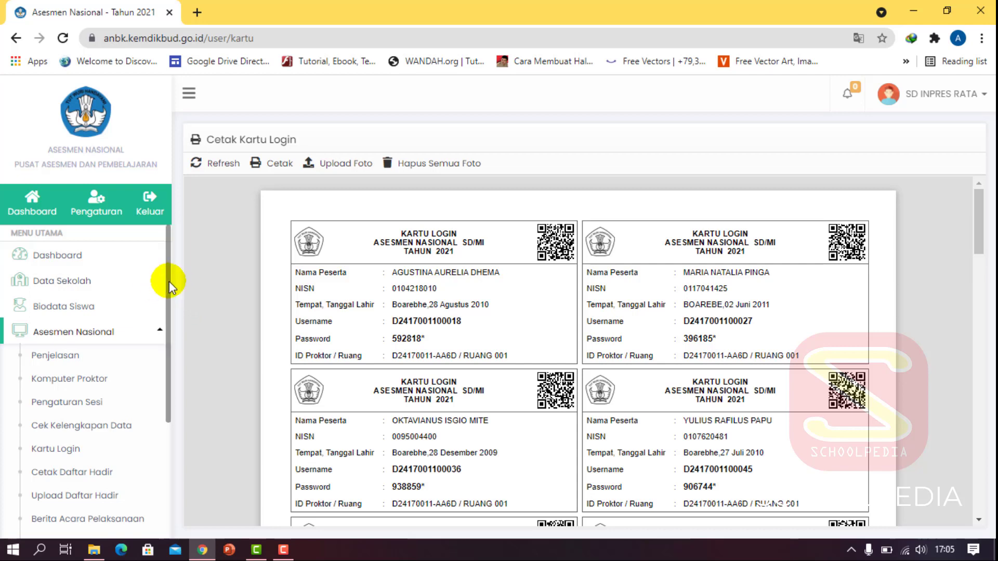
- Print the Simulasi SD participant login cards from Data Peserta
drag(170, 281, 167, 389)
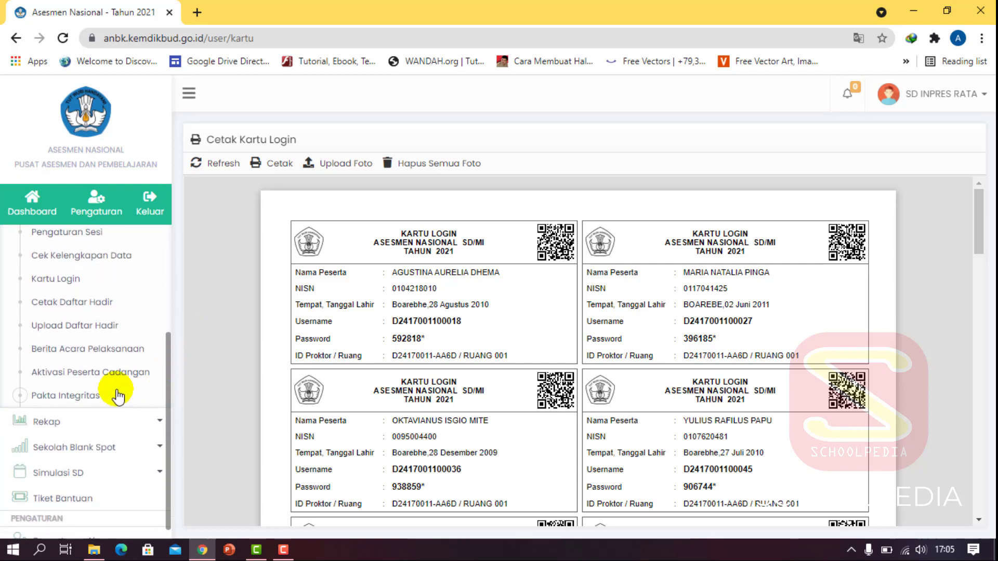
click(70, 473)
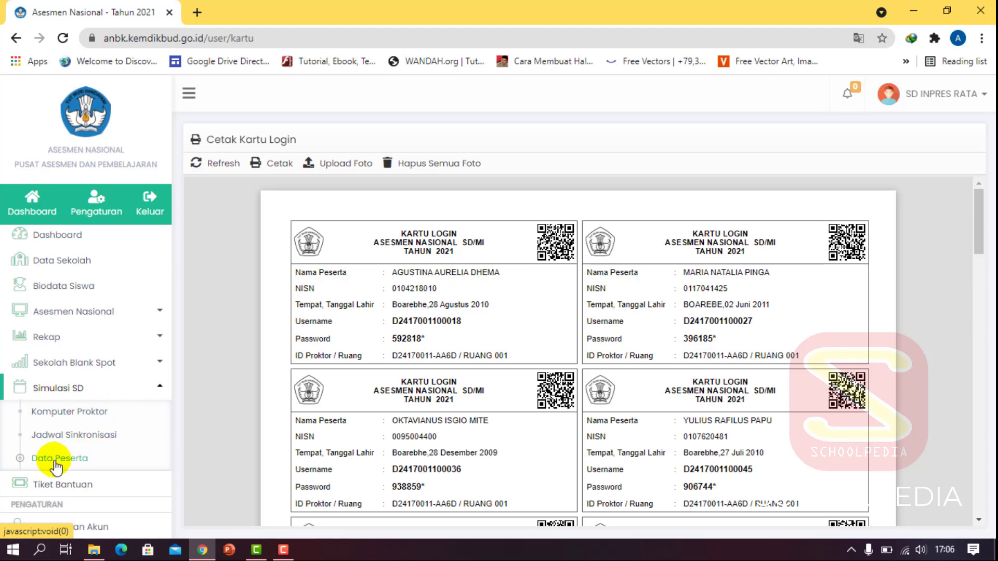
click(55, 462)
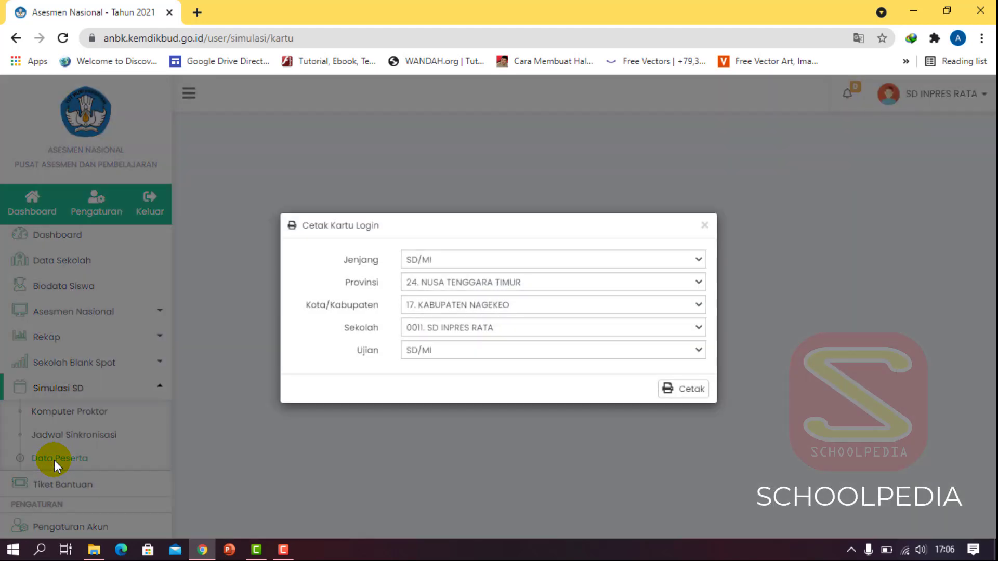
click(675, 389)
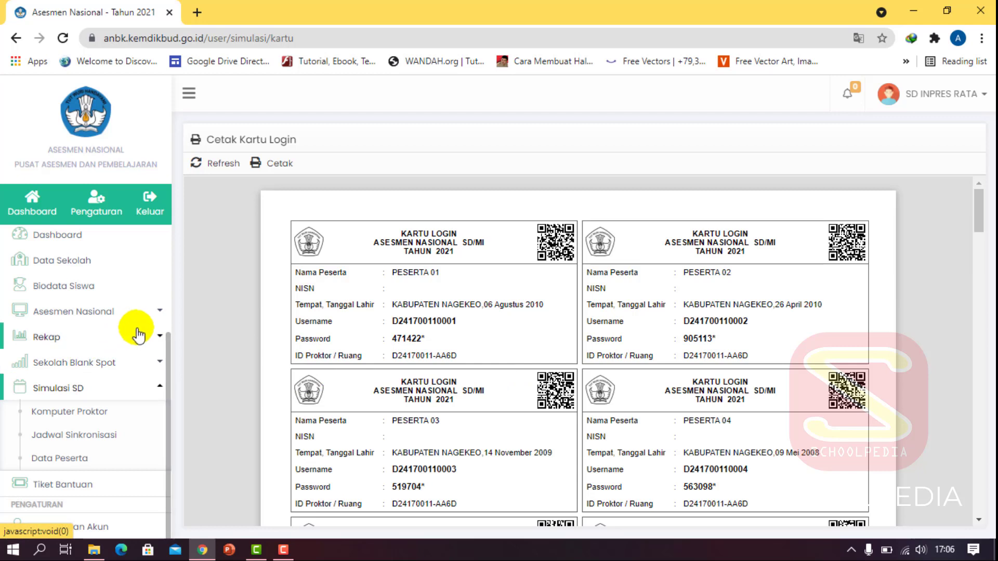
- Reopen the Asesmen Nasional Kartu Login form (SD/MI, Gelombang 1, Semua Sesi)
click(158, 311)
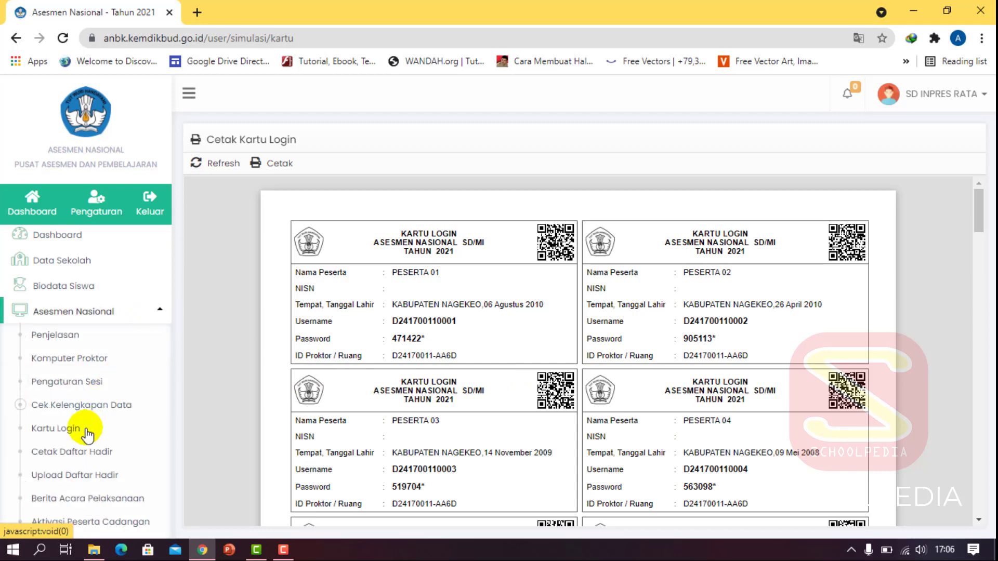
click(160, 310)
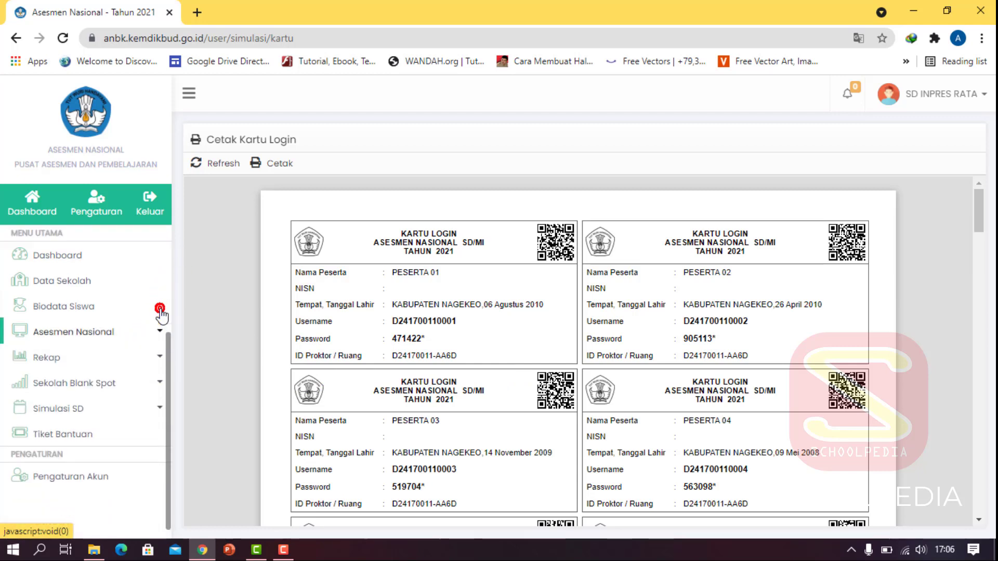
click(157, 414)
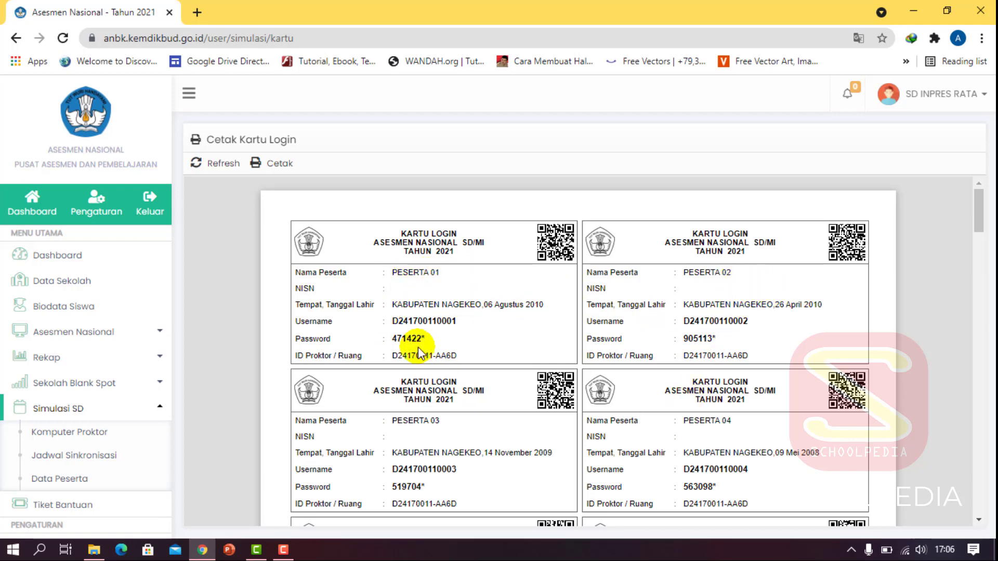
click(161, 332)
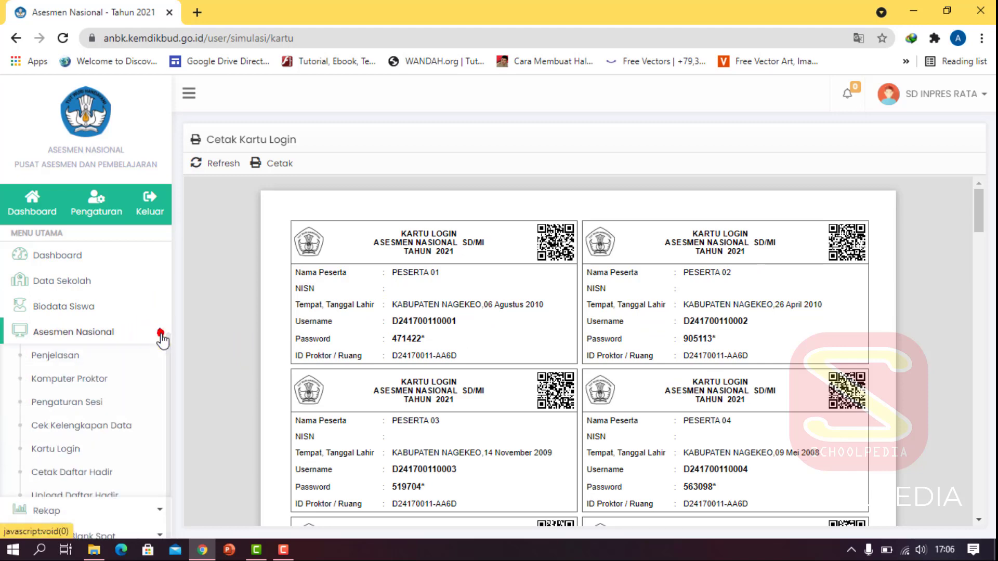
click(69, 452)
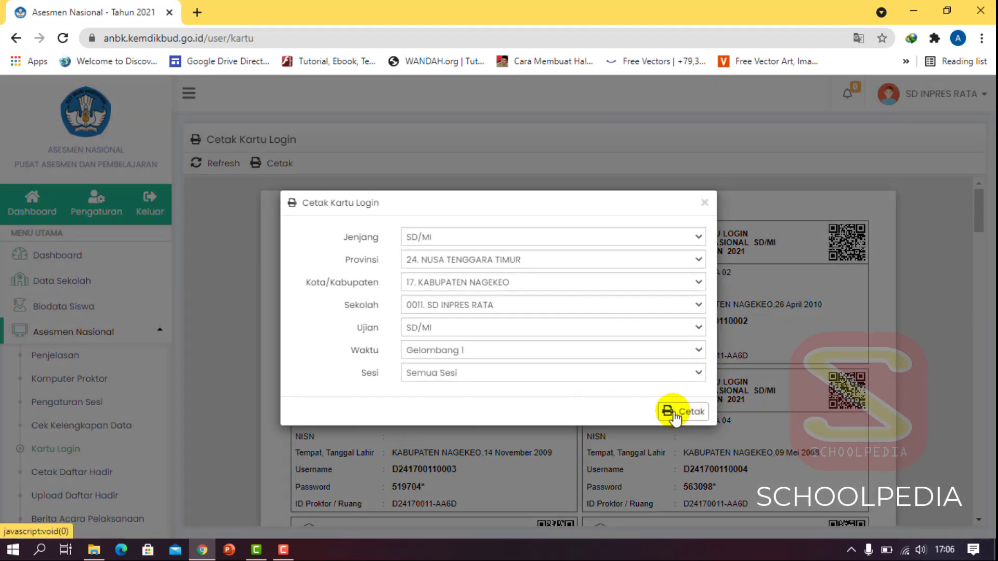
- Print the Sesi 1 login cards again and close the Chrome window
click(631, 376)
click(564, 403)
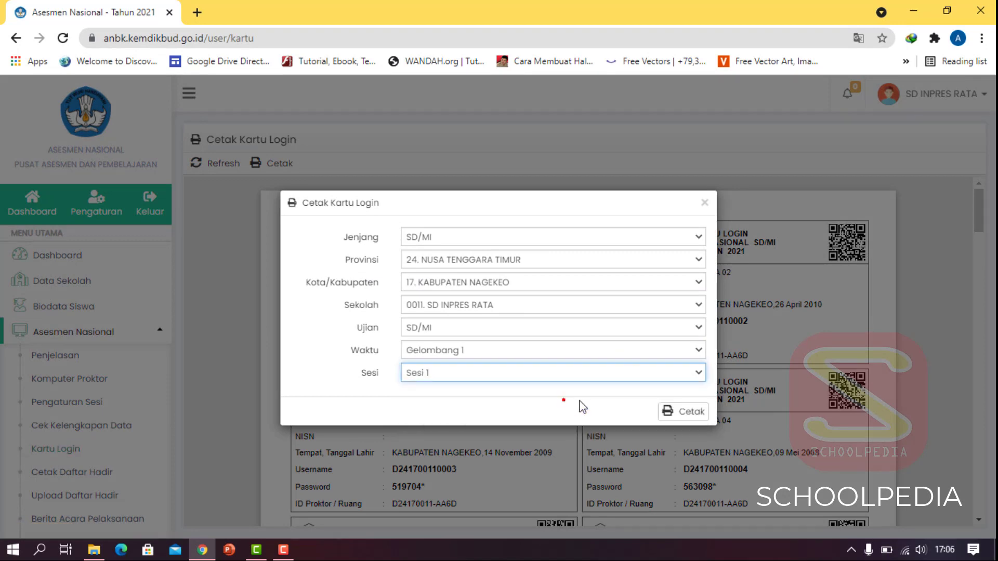
click(693, 412)
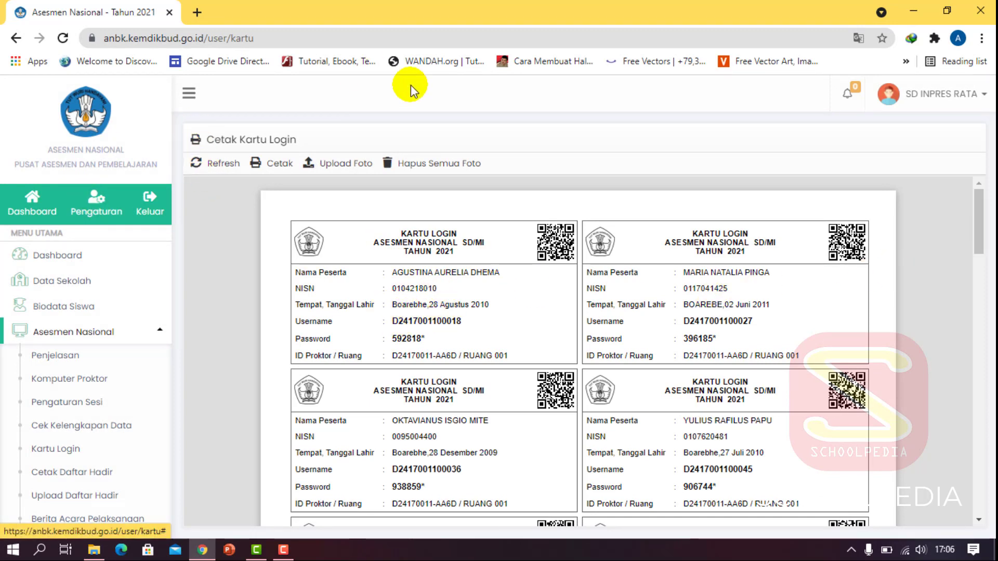
click(979, 11)
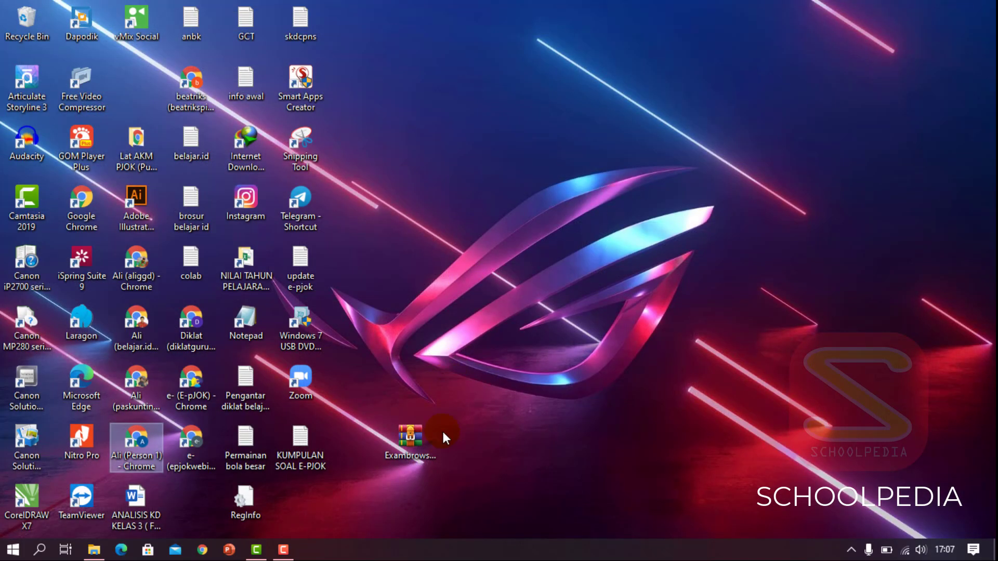
- Extract ExambrowserClient_Windows_21.0917_64bit.rar into its own folder and rearrange the desktop icons
click(404, 439)
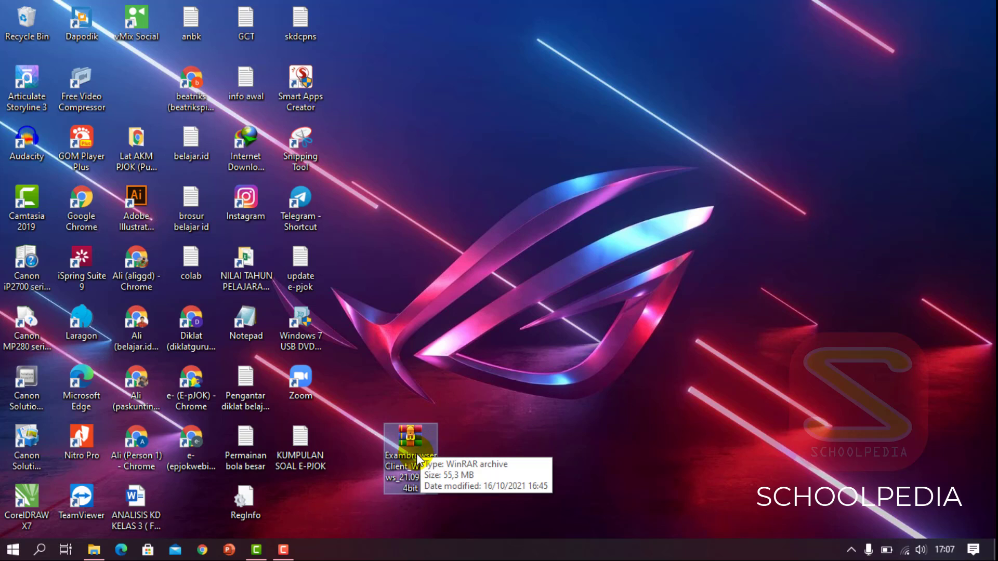
right_click(422, 447)
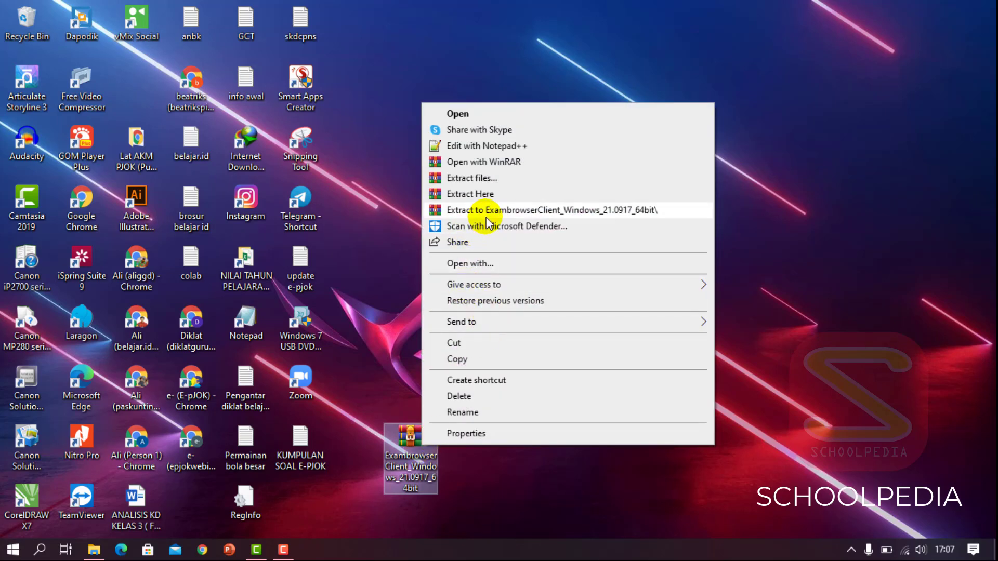
click(518, 210)
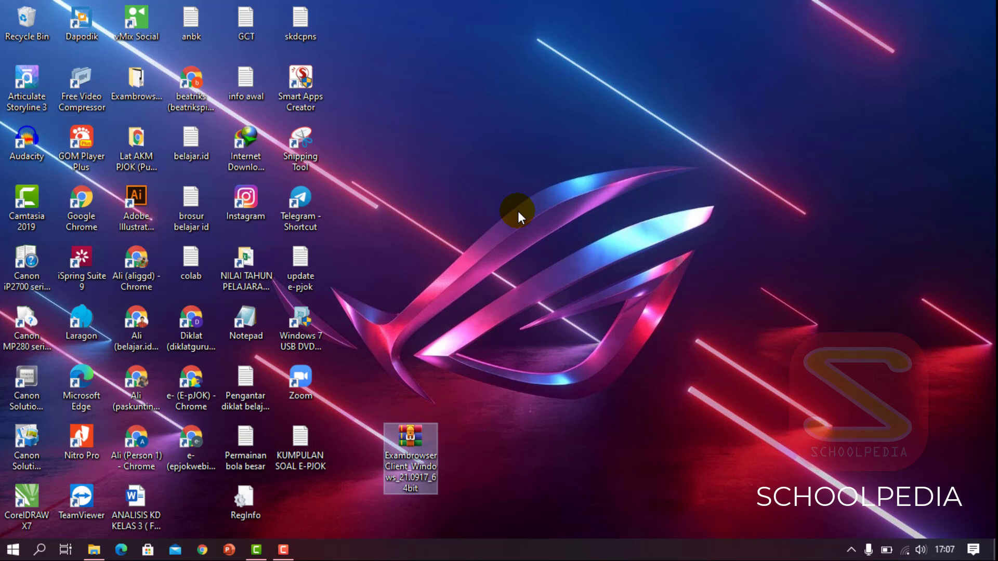
drag(404, 445, 318, 490)
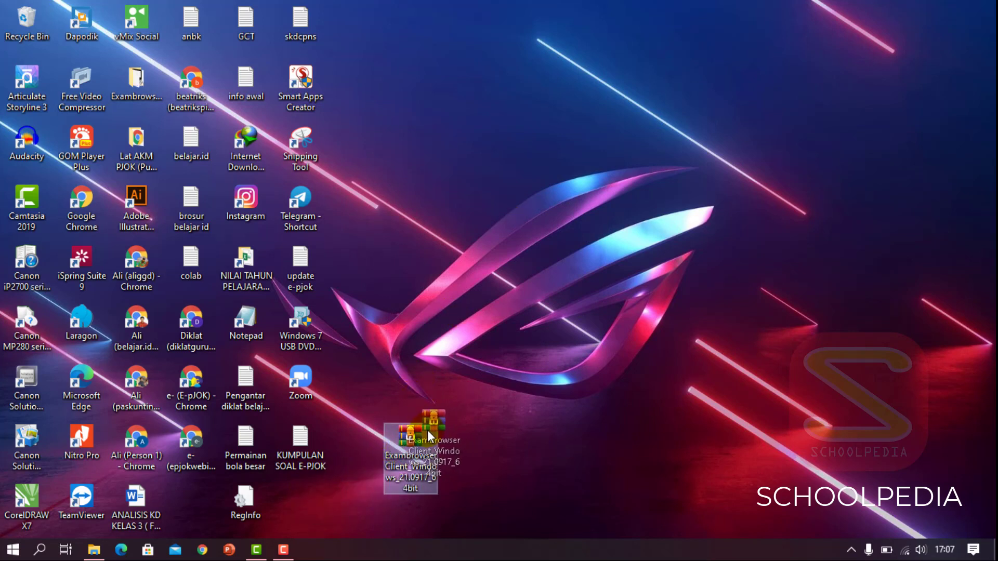
drag(427, 429, 413, 432)
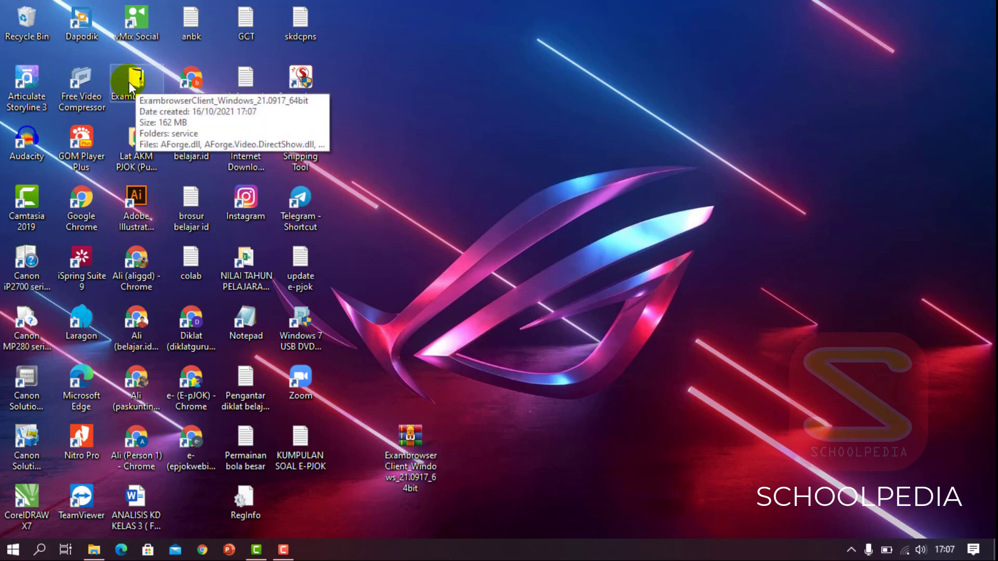
click(39, 553)
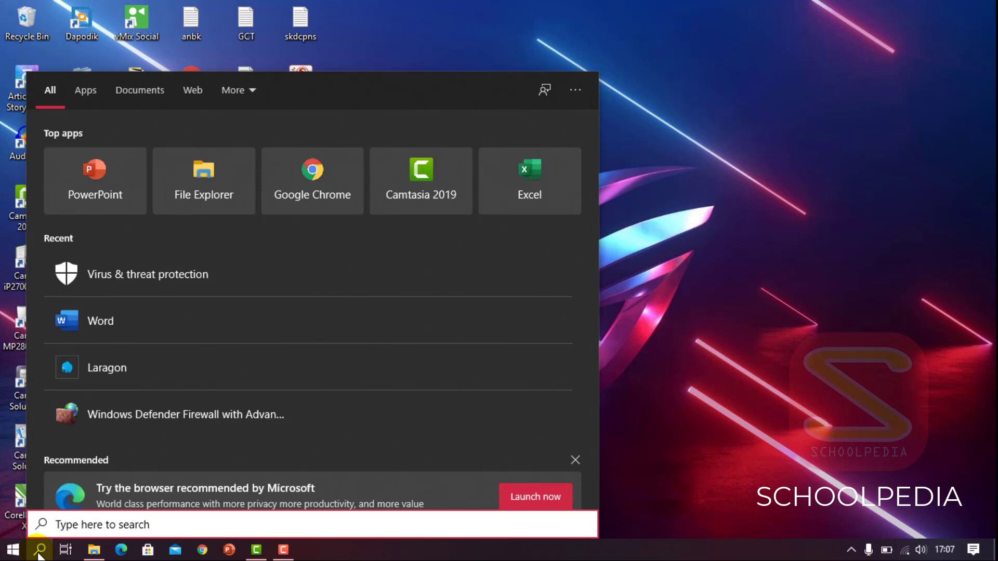
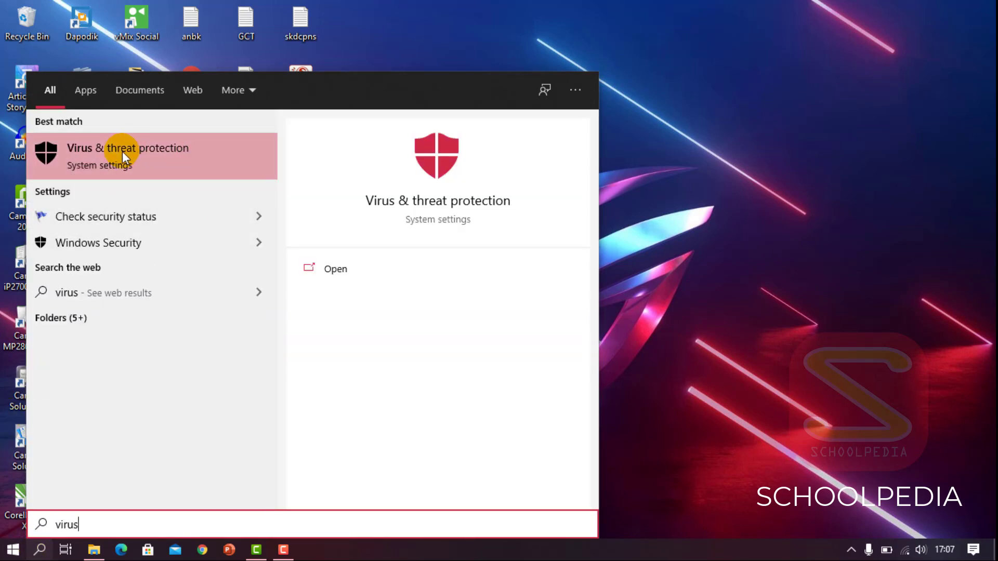
click(322, 272)
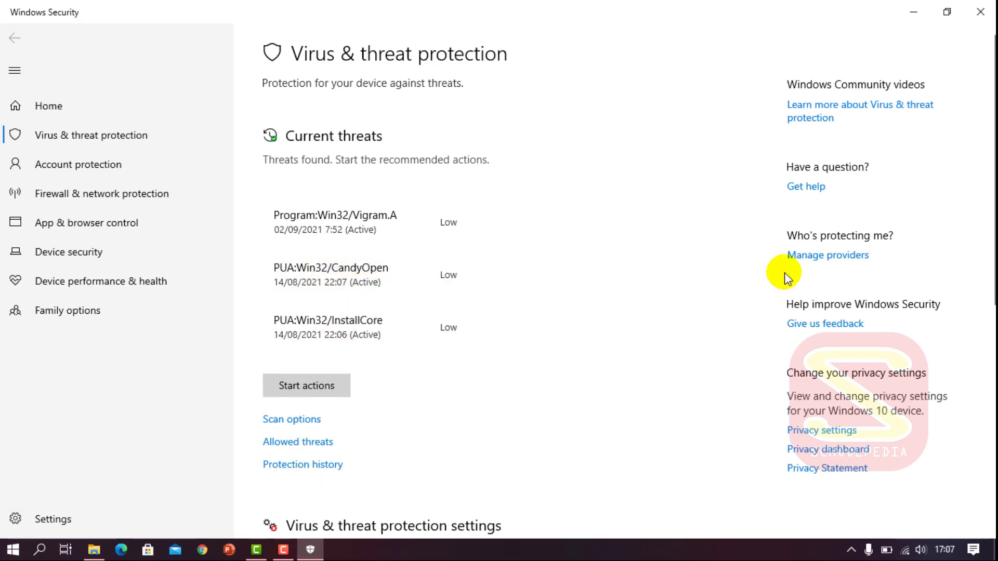
scroll(990, 233, down, 4)
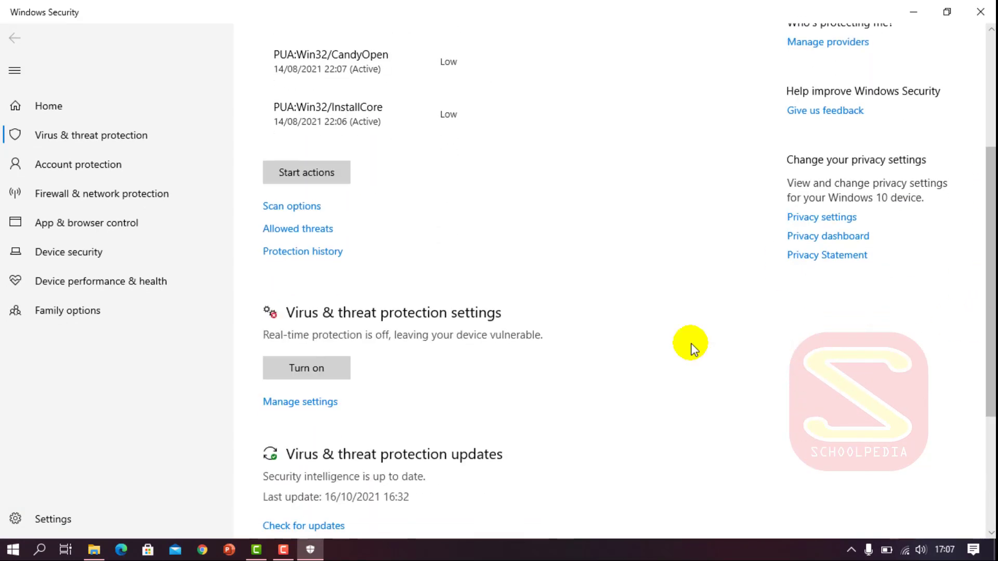
click(316, 403)
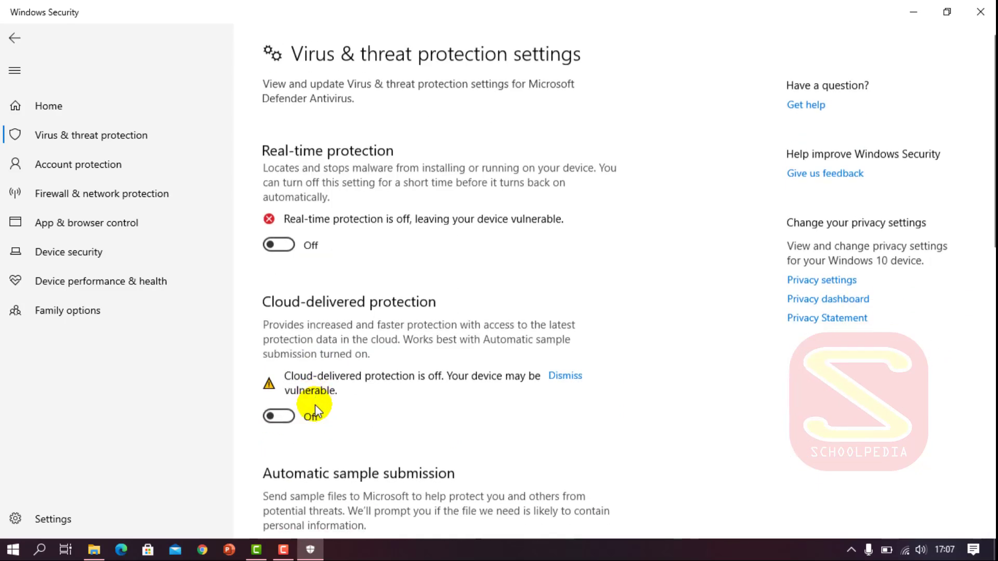
scroll(986, 245, down, 5)
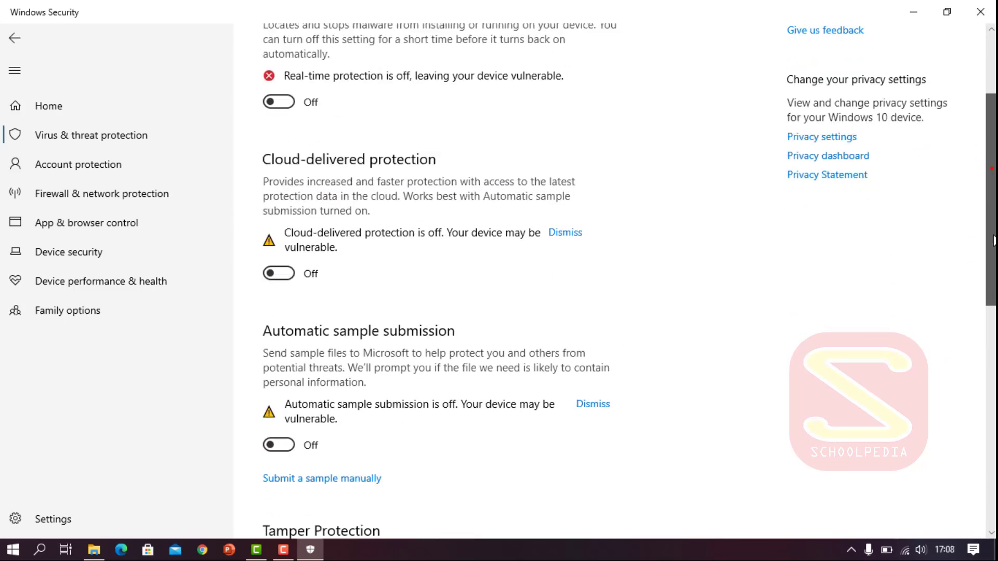
drag(991, 280, 995, 176)
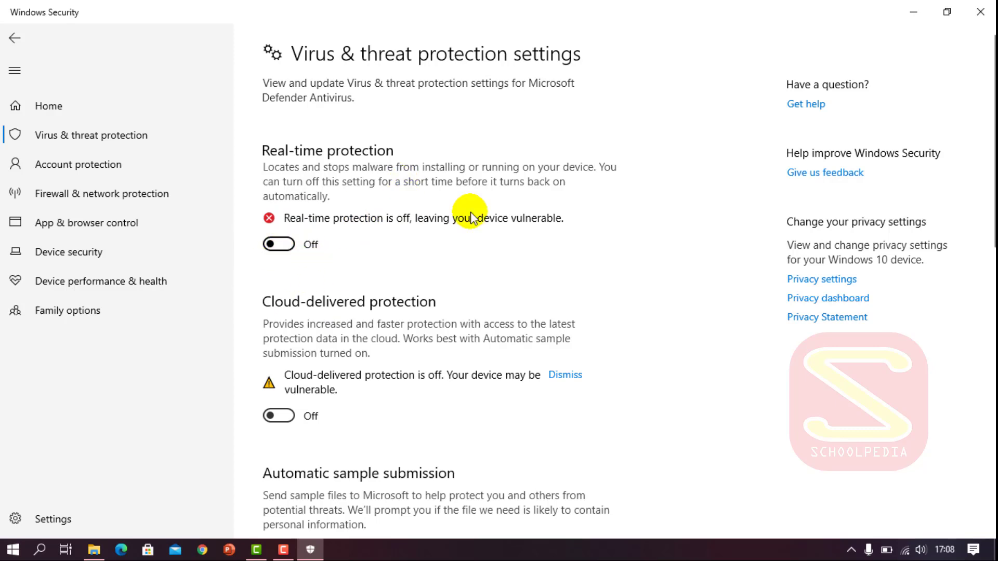
click(979, 13)
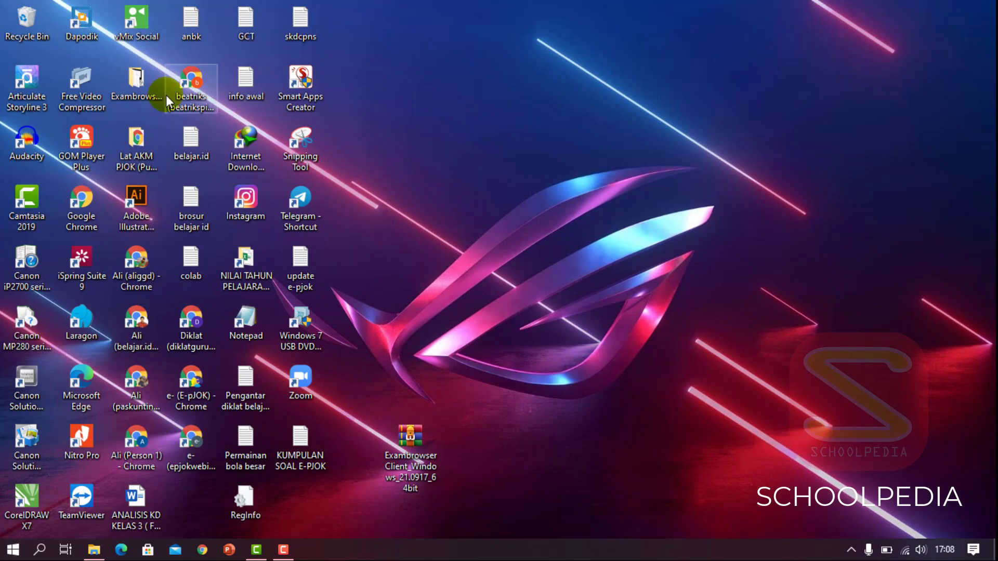
- Open the ExambrowserClient folder and launch ExamBrowser.exe, bringing its loading splash forward
double_click(145, 93)
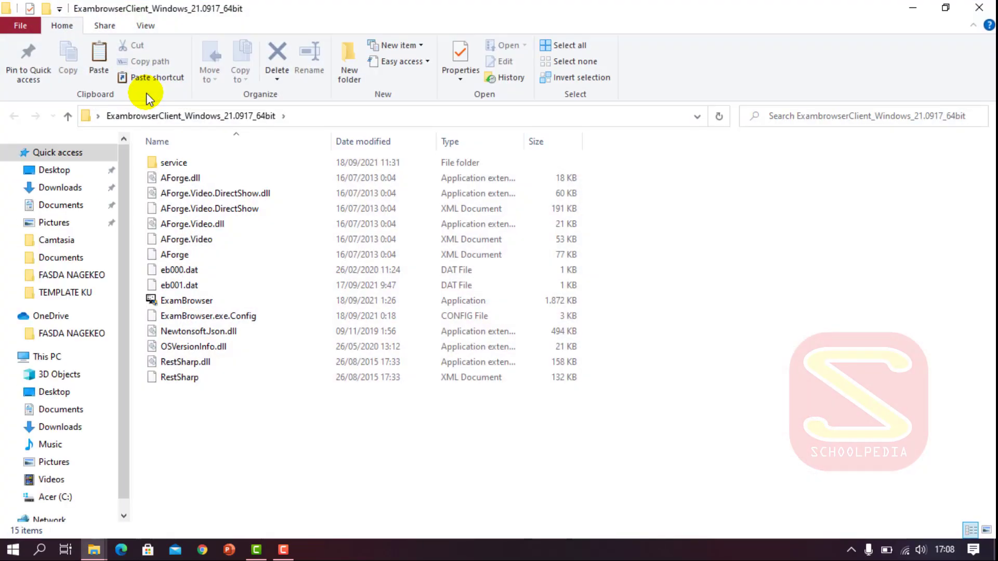
click(170, 304)
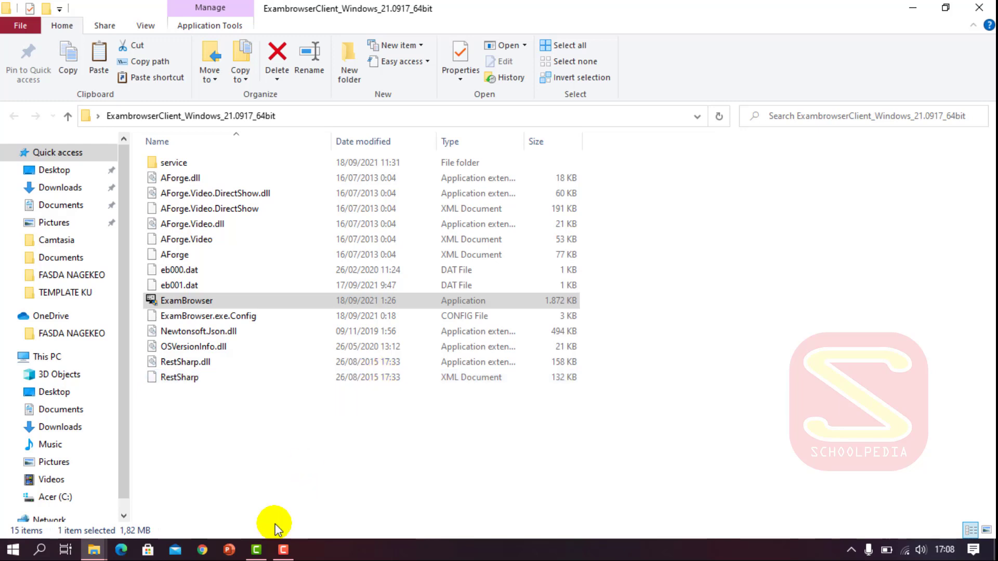
click(211, 301)
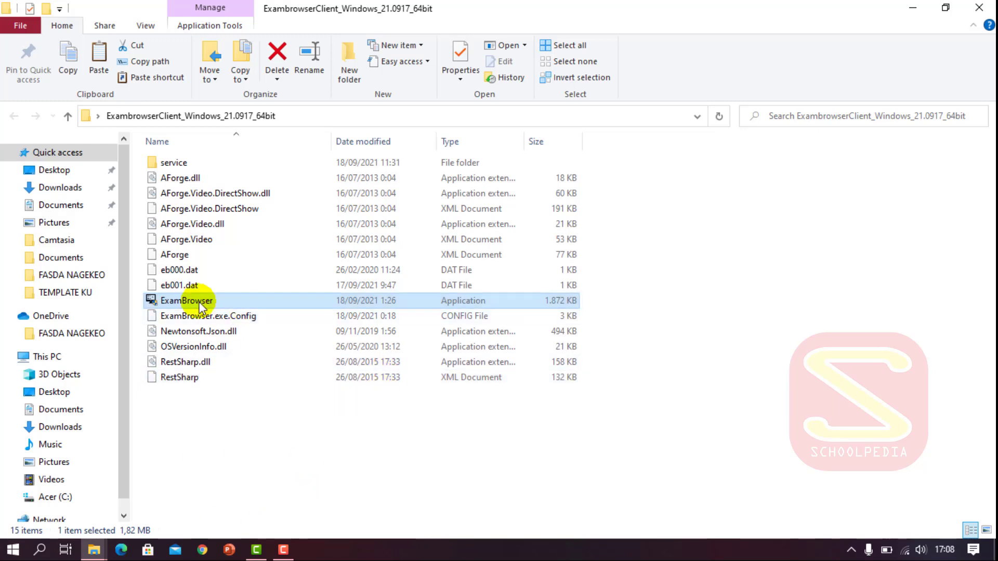
double_click(170, 307)
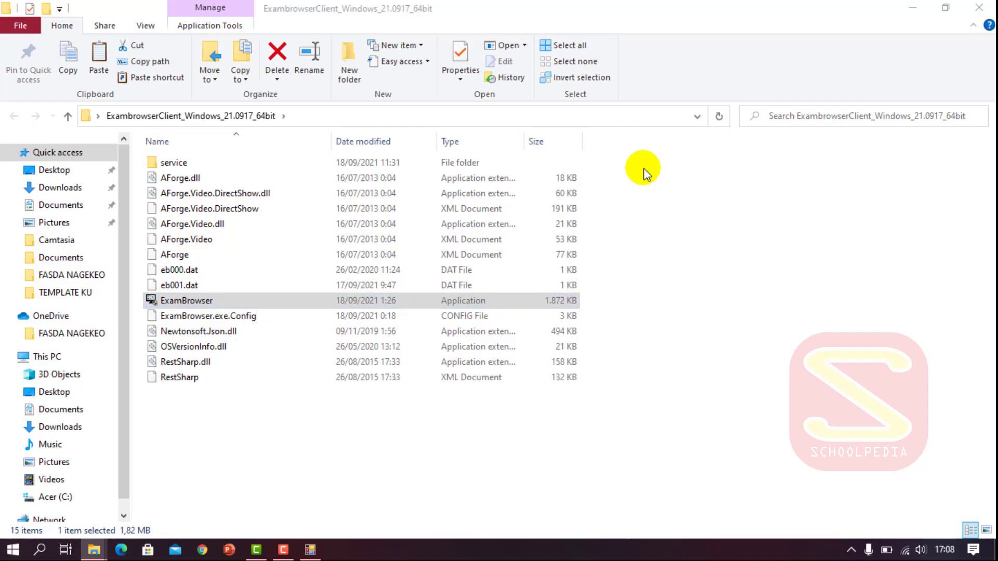
click(311, 556)
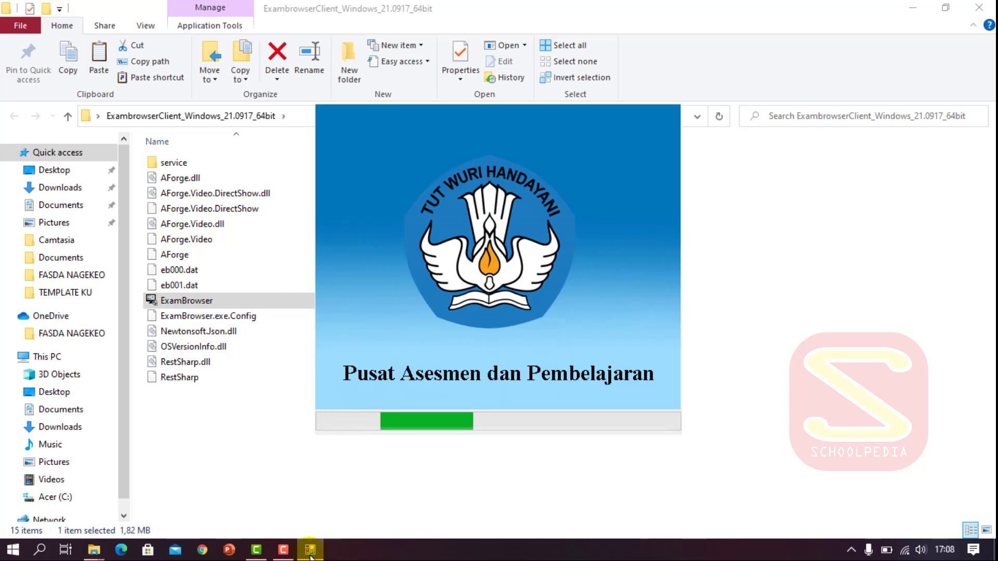
- With ExamBrowser's DARING check showing, turn on Airplane mode from the network tray
click(311, 555)
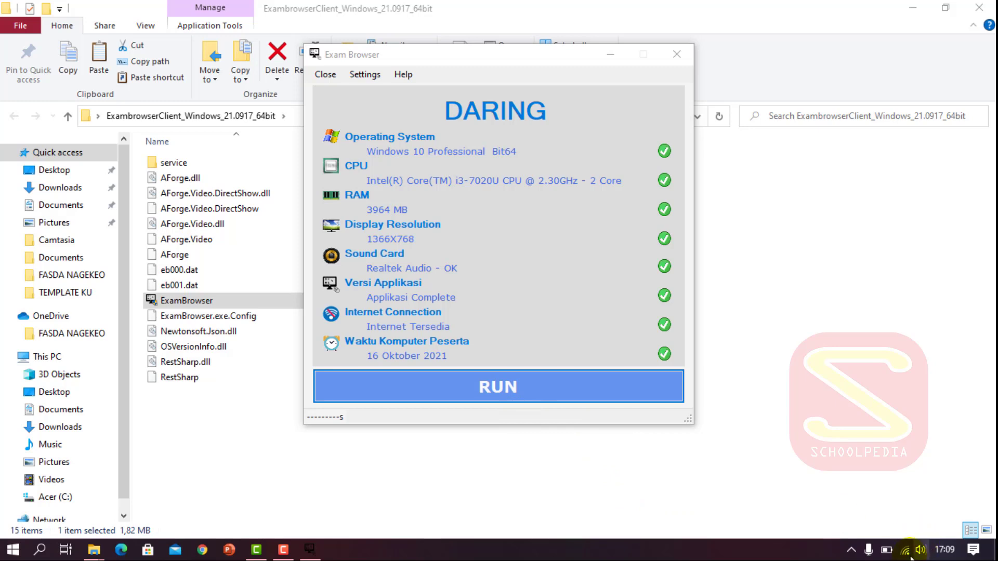
click(905, 554)
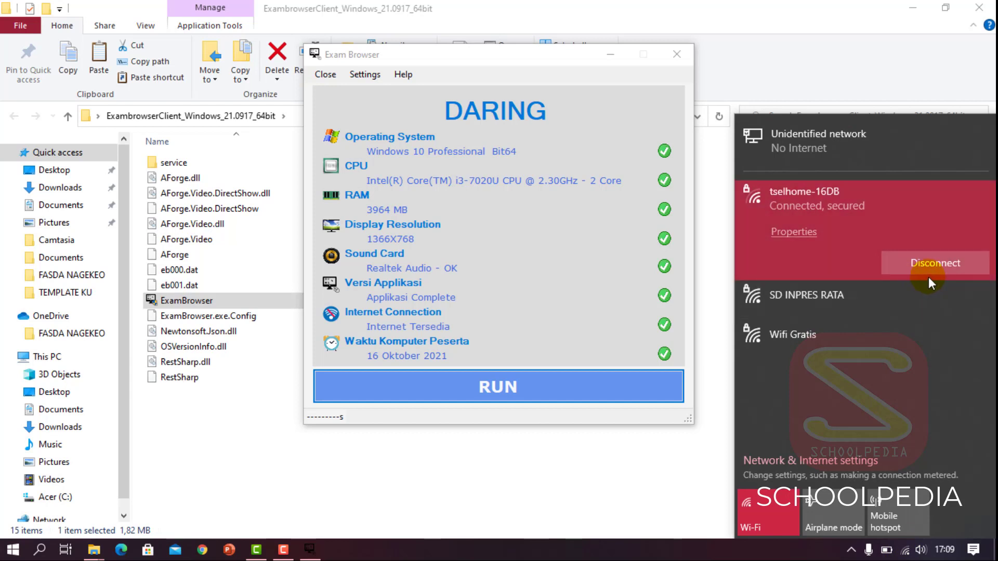
click(831, 507)
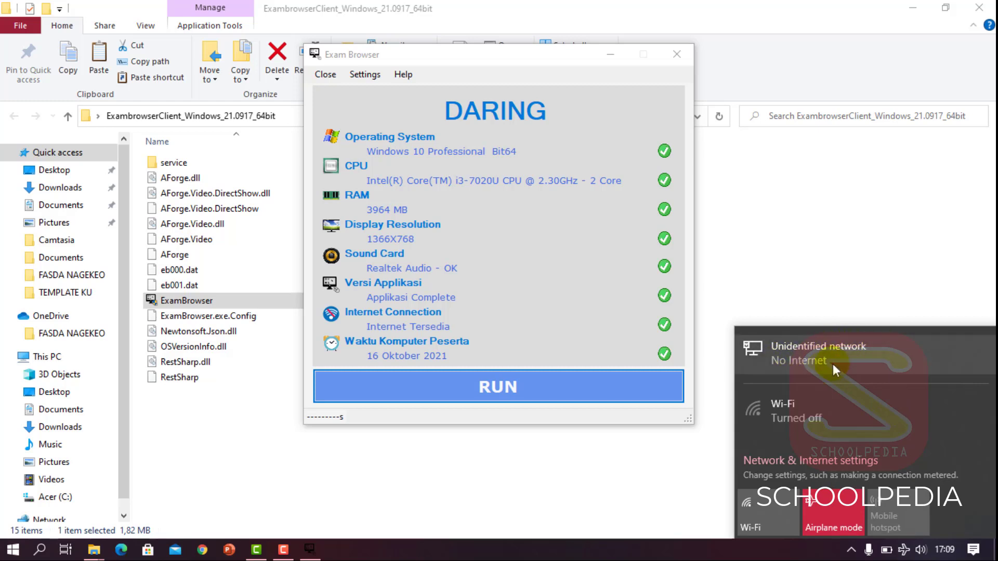
click(835, 507)
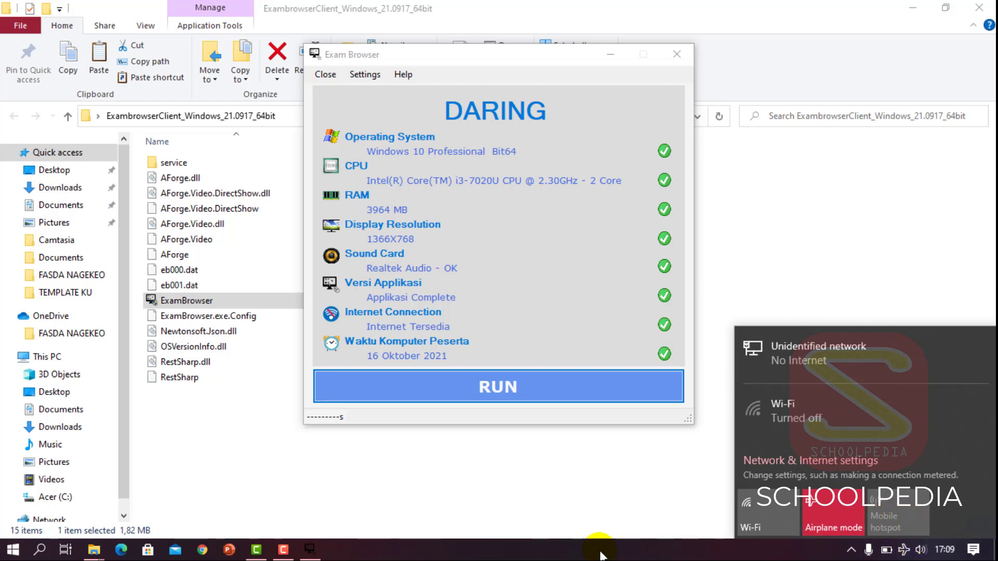
click(601, 555)
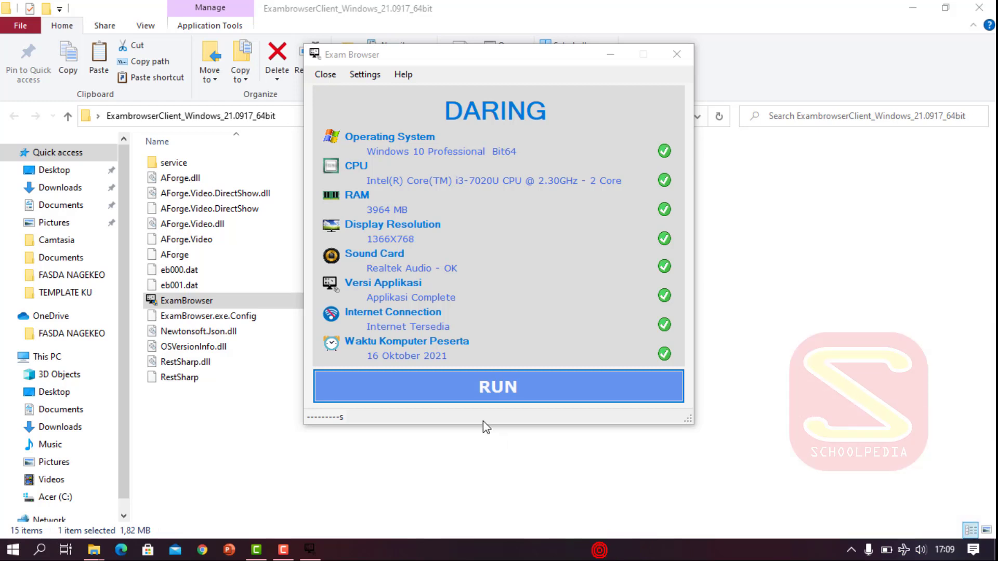
- Enter the settings password and save the client mode as Semi Online
click(364, 77)
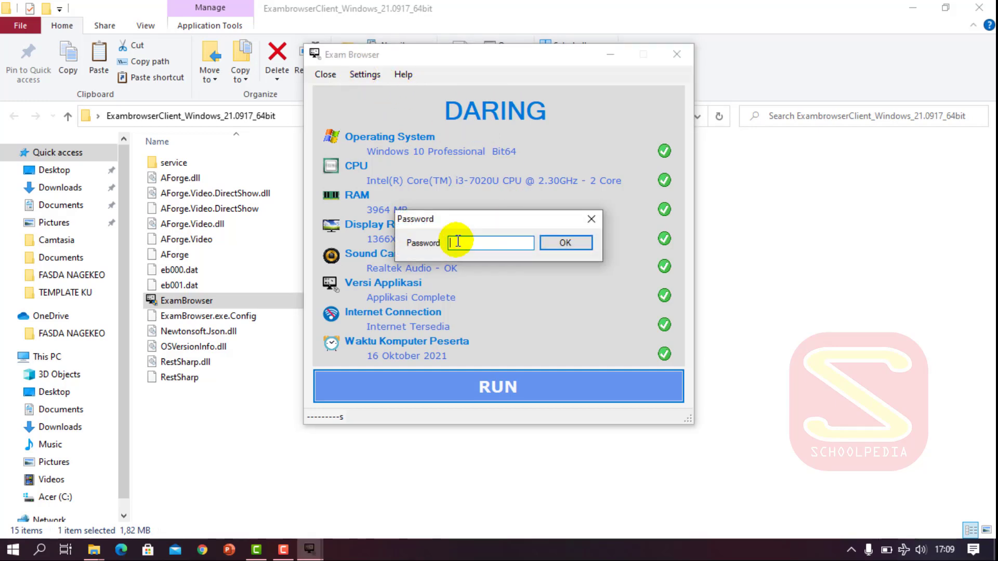
text(*)
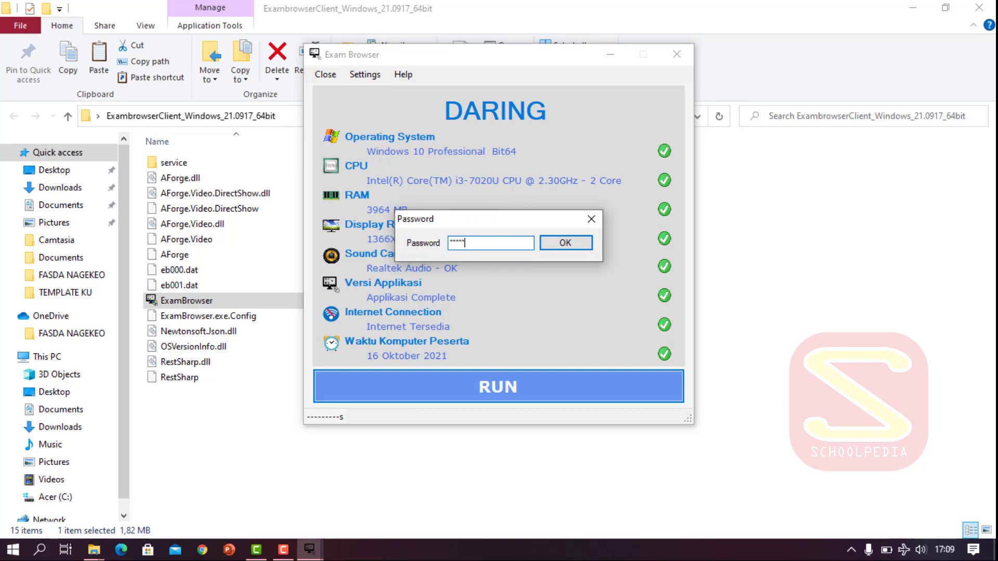
click(574, 242)
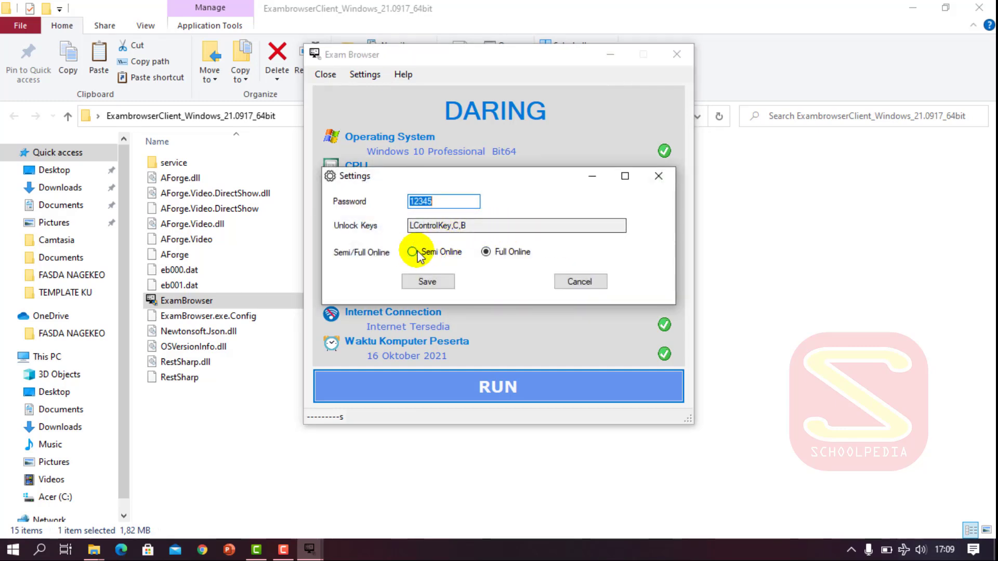
click(412, 252)
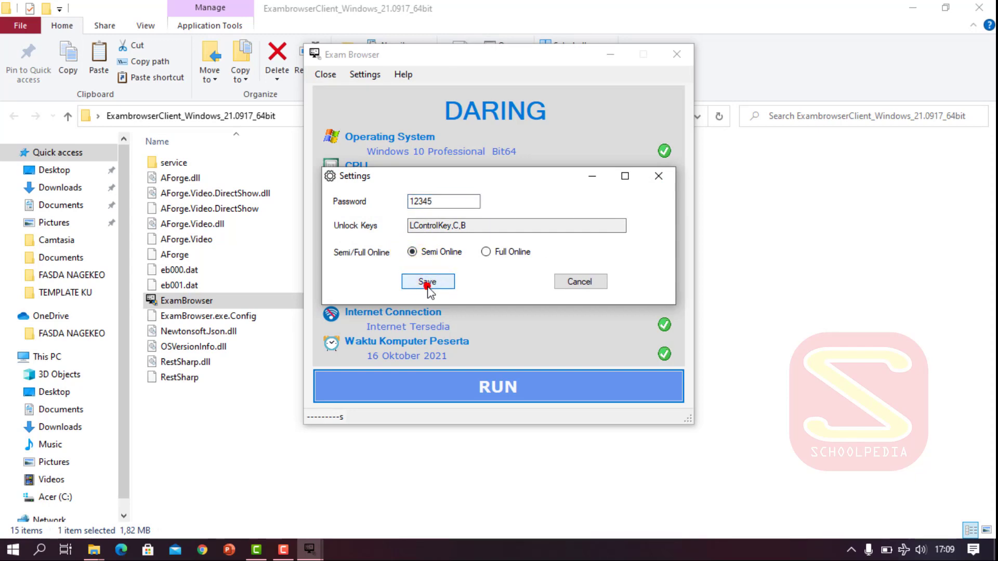
click(427, 283)
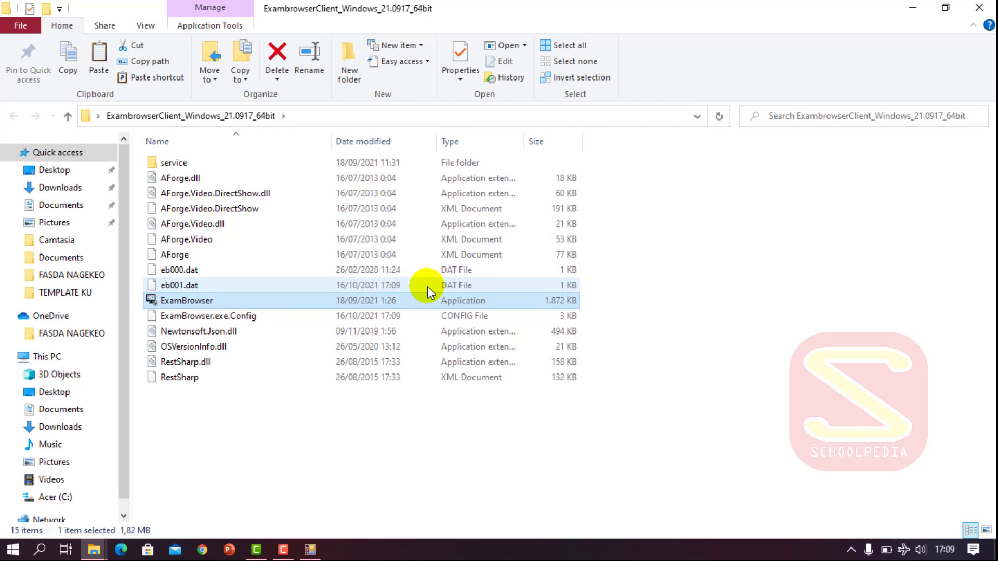
- Relaunch ExamBrowser from the taskbar and run it in SEMI DARING mode
click(312, 551)
click(312, 552)
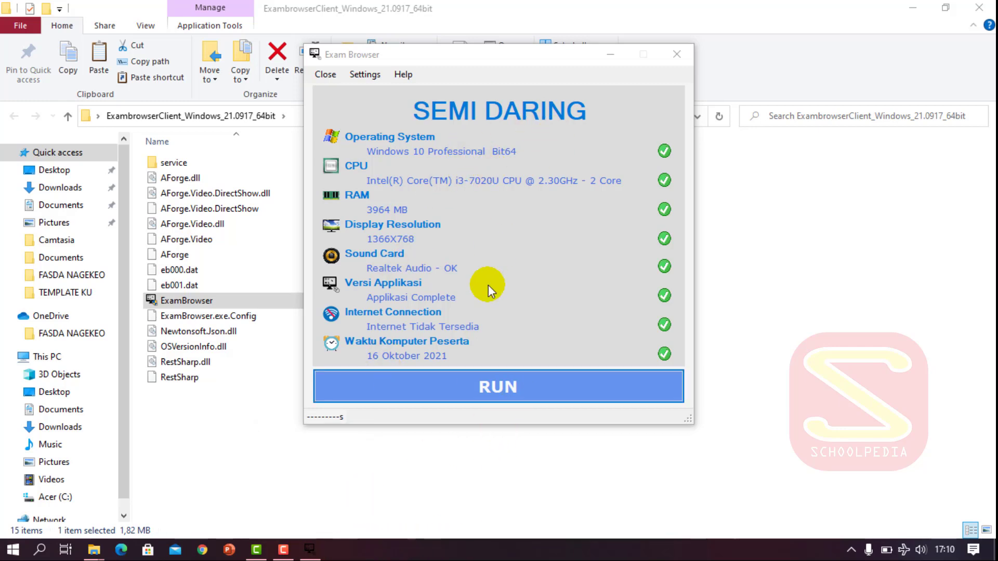
click(469, 392)
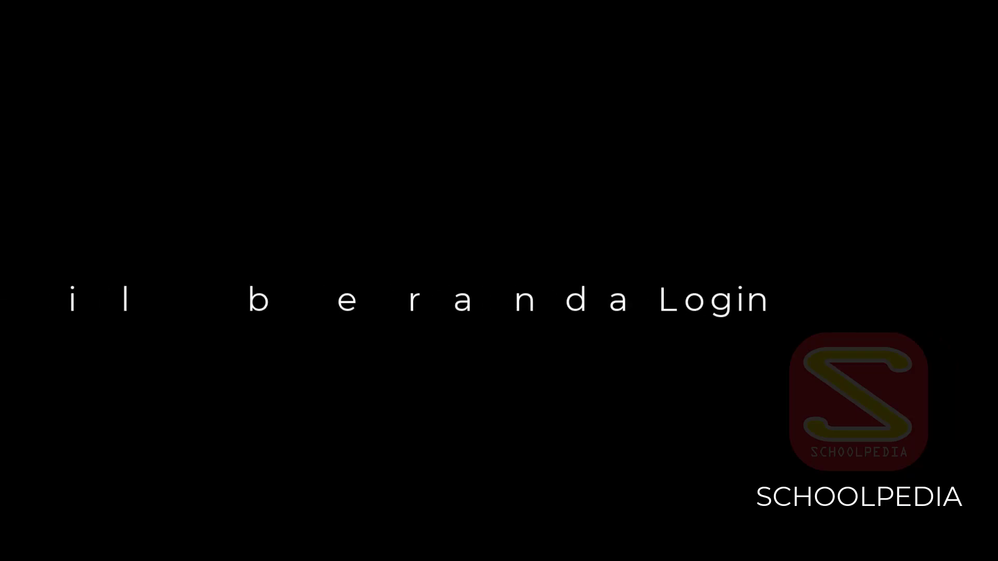